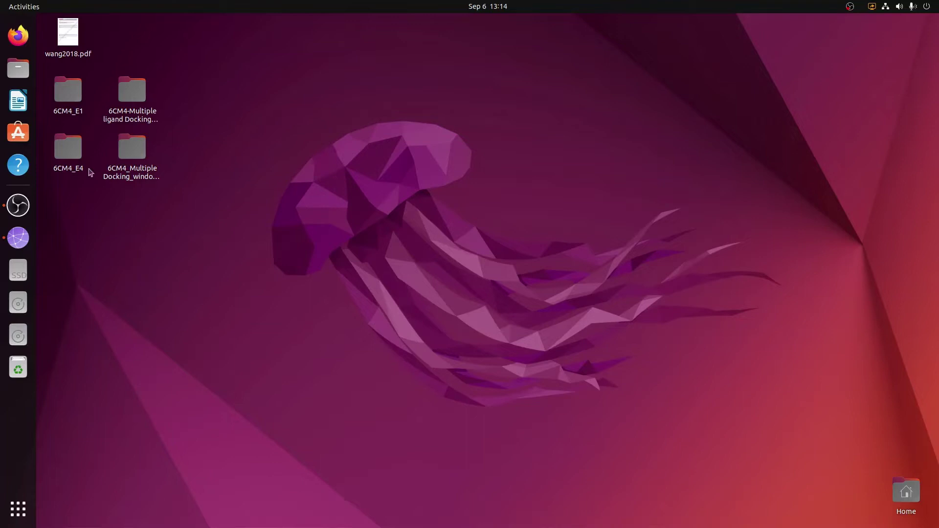
Open Firefox in a maximized window and search the web for UCSF CHIMERA
click(19, 43)
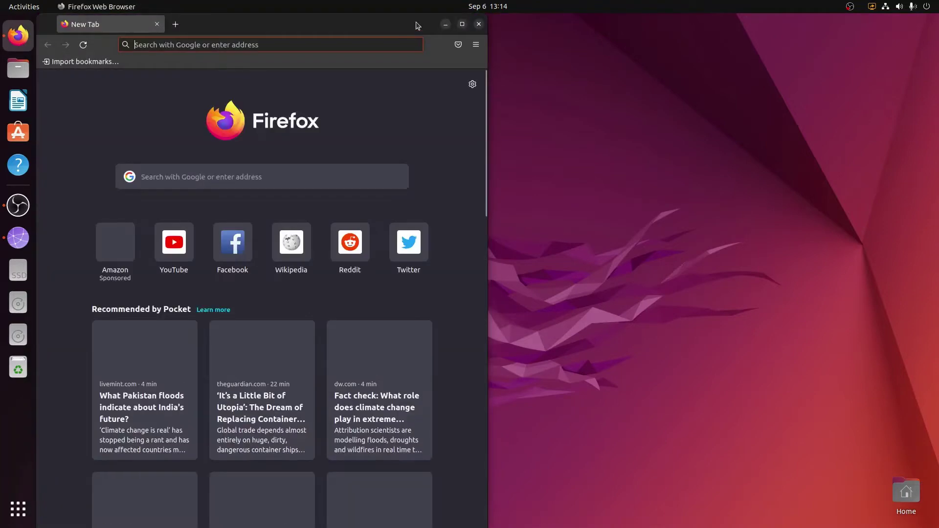
click(463, 24)
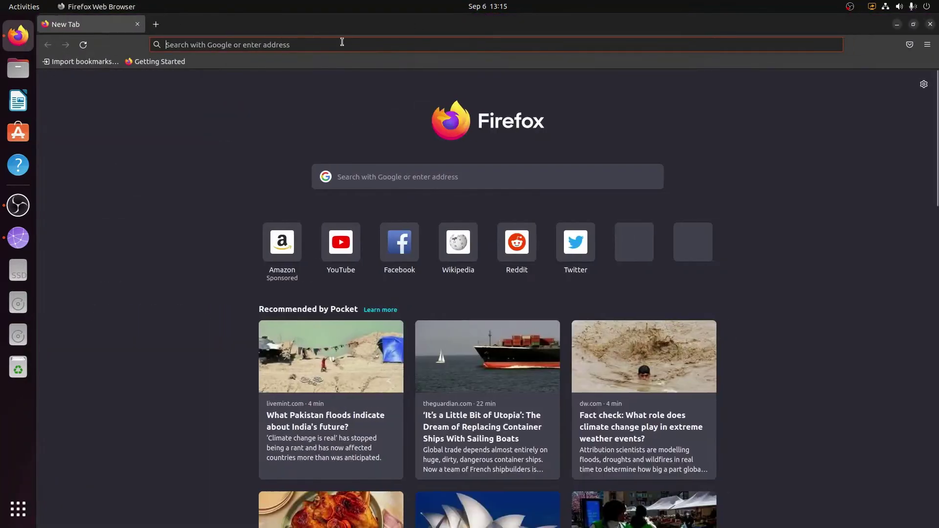
click(342, 42)
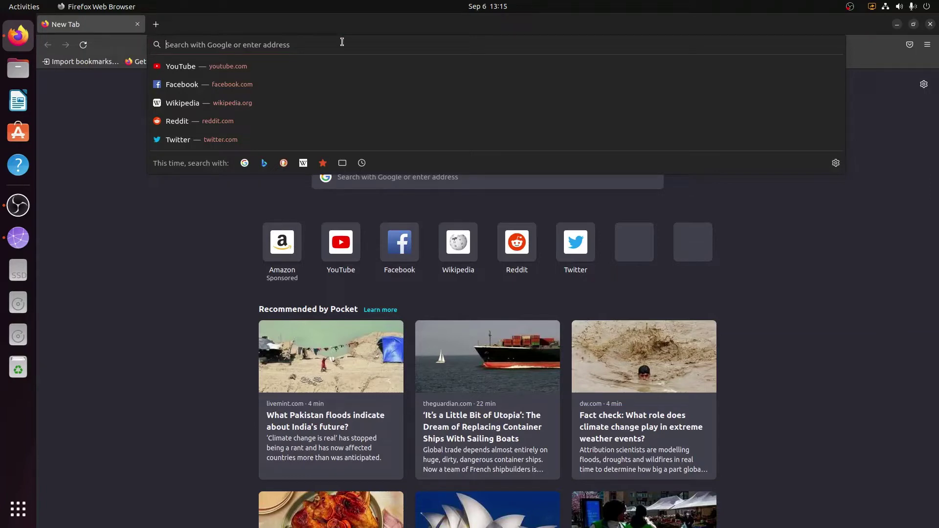
text(ucs)
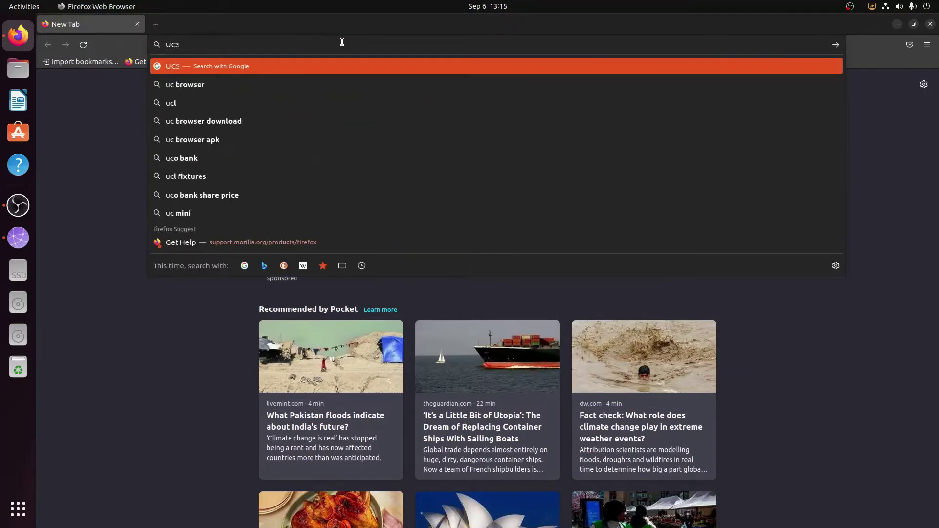
text(F CHIMERA)
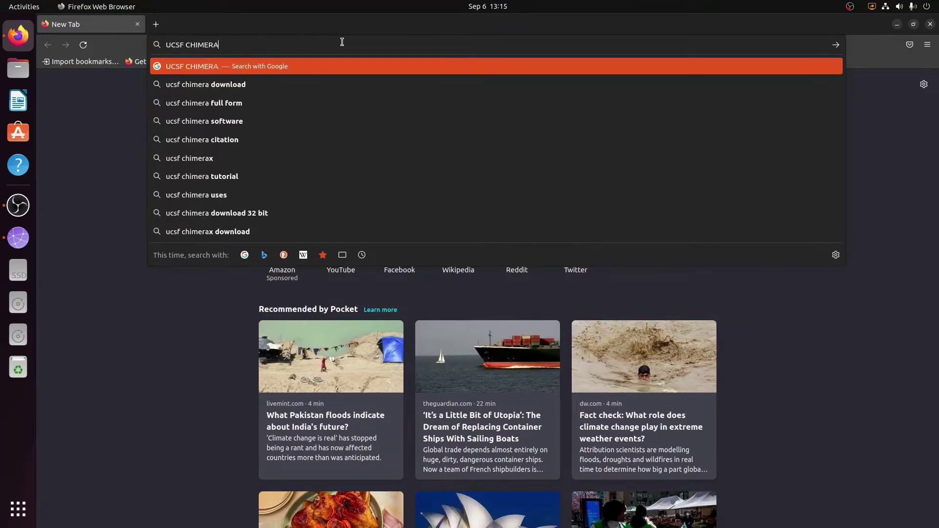
key(Return)
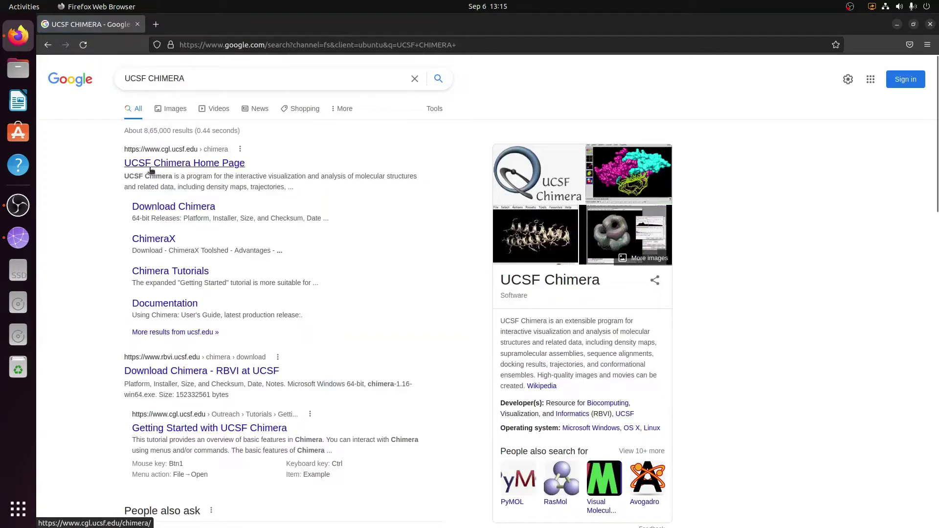
Go to the UCSF Chimera home page, open its download page and choose the Linux 64-bit installer chimera-1.16-linux_x86_64.bin
click(207, 169)
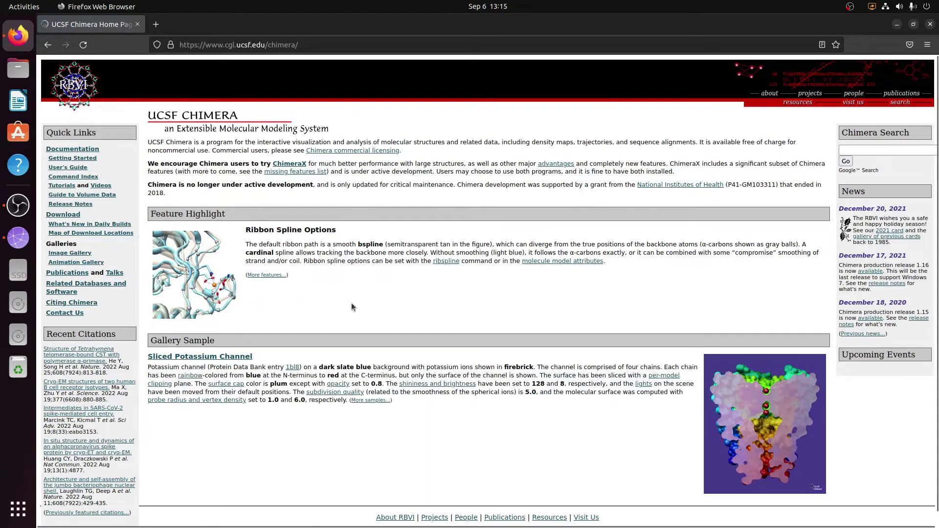
click(64, 219)
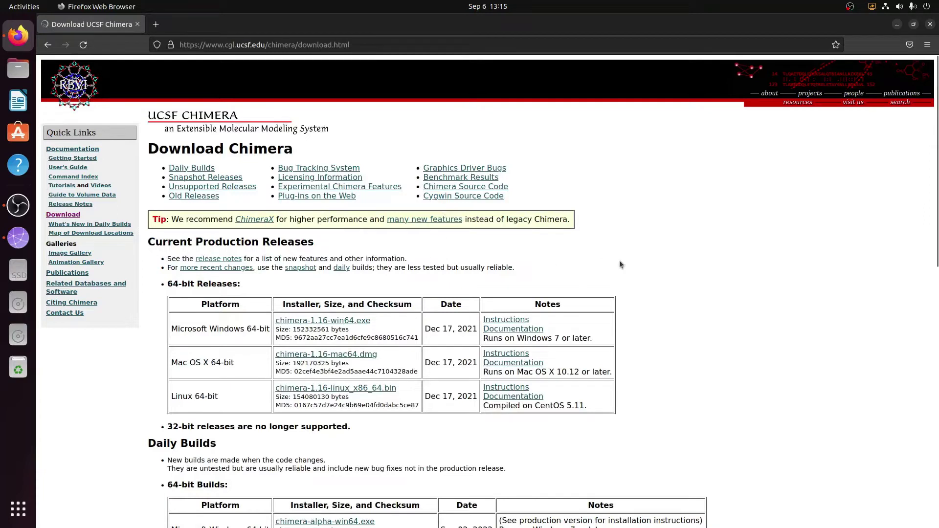
scroll(646, 269, down, 2)
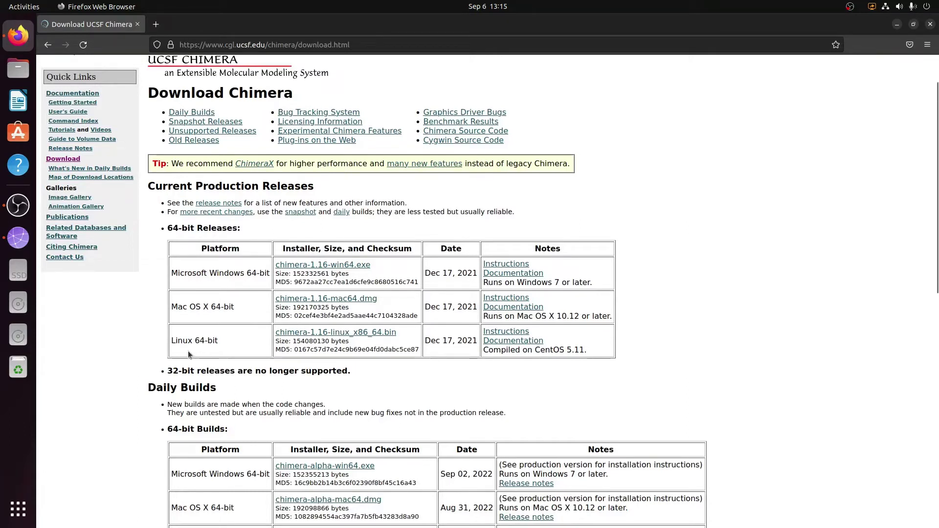
drag(172, 342, 221, 343)
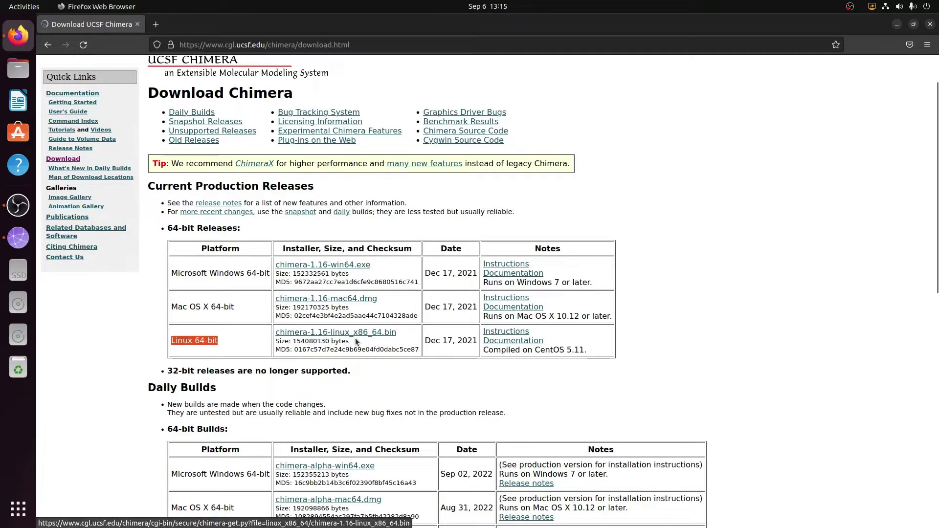
click(367, 334)
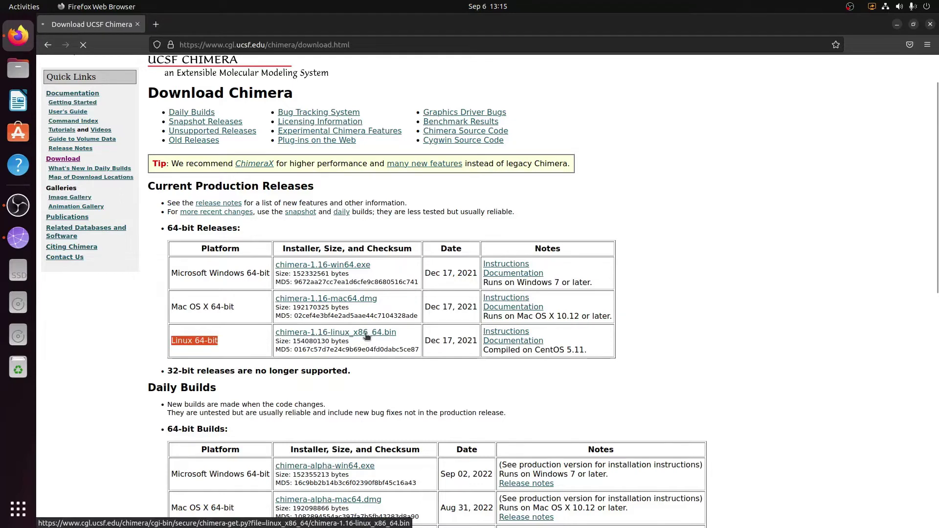
Accept the UCSF Chimera non-commercial software license agreement to start the installer download
scroll(393, 215, down, 2)
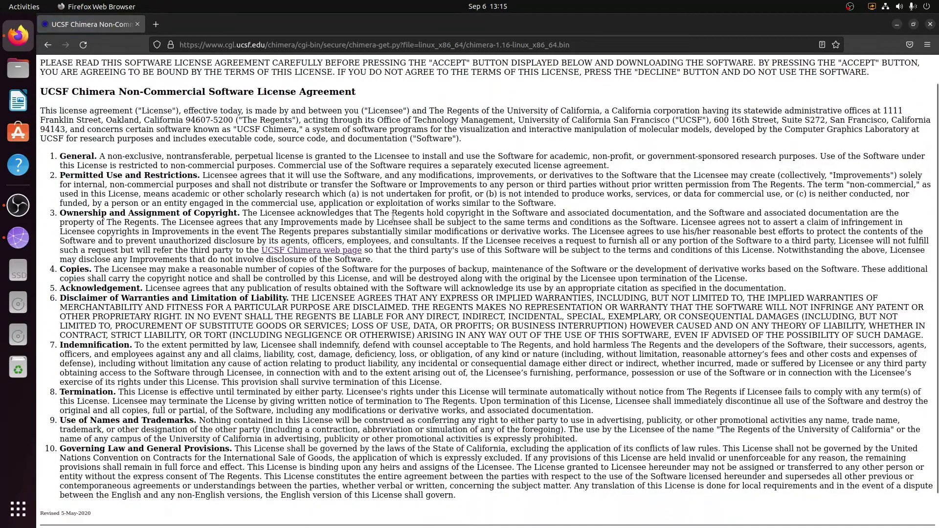
scroll(392, 216, down, 2)
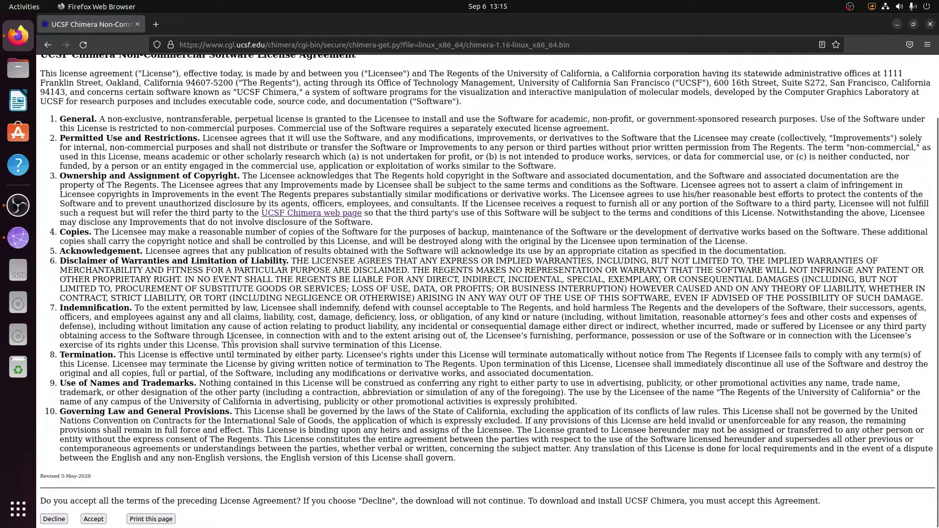
click(93, 519)
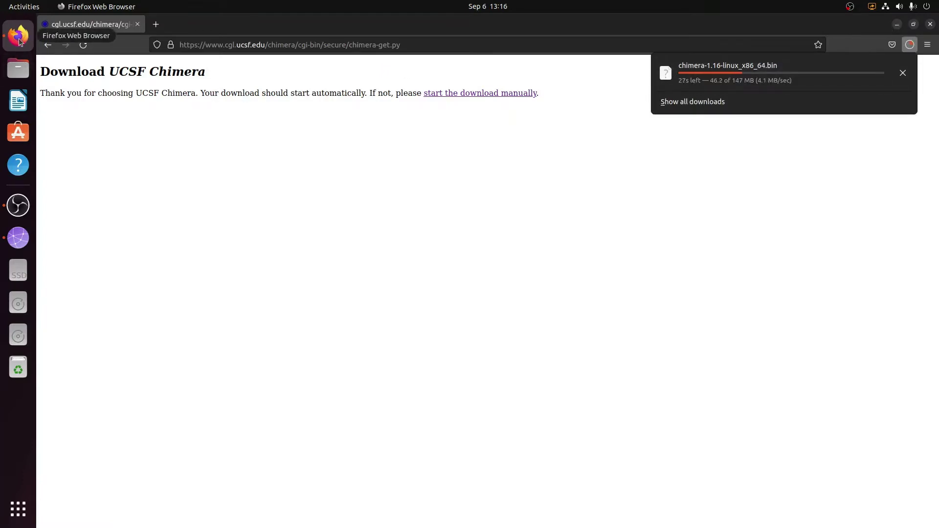
click(897, 24)
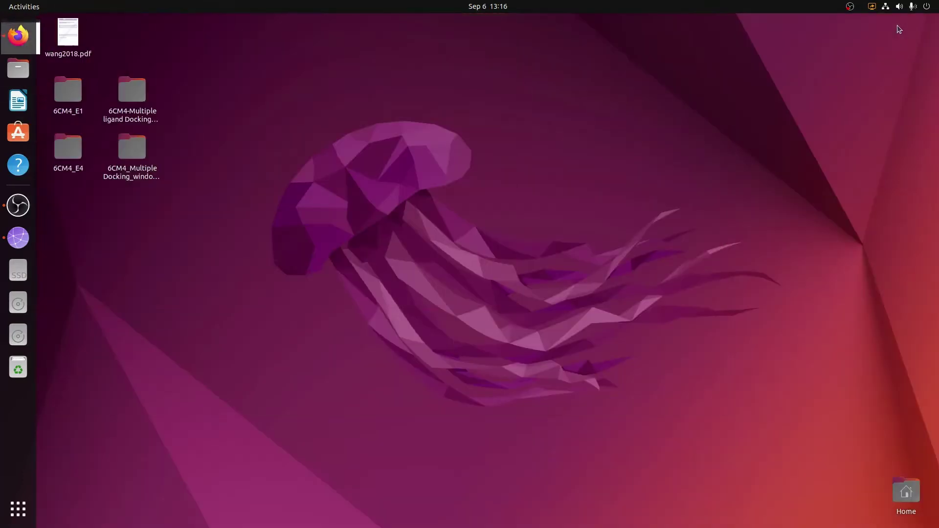
click(17, 71)
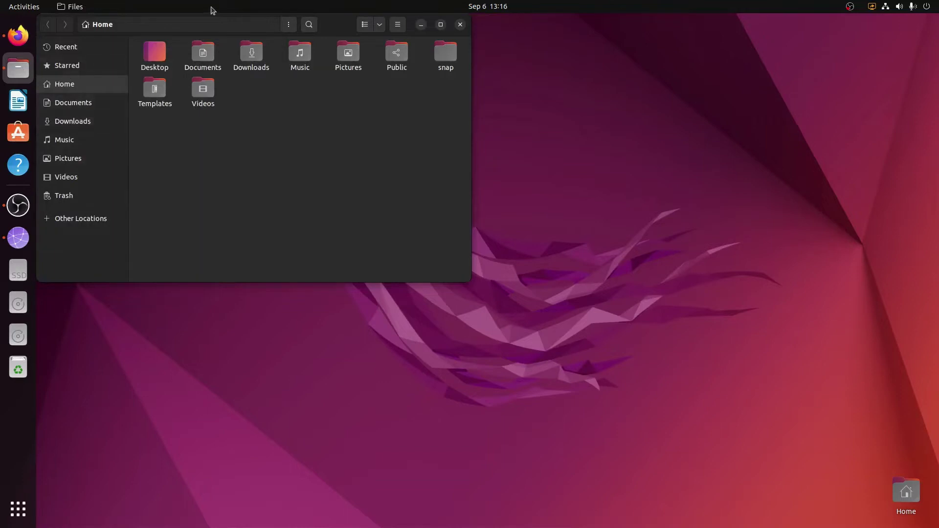
drag(330, 23, 339, 42)
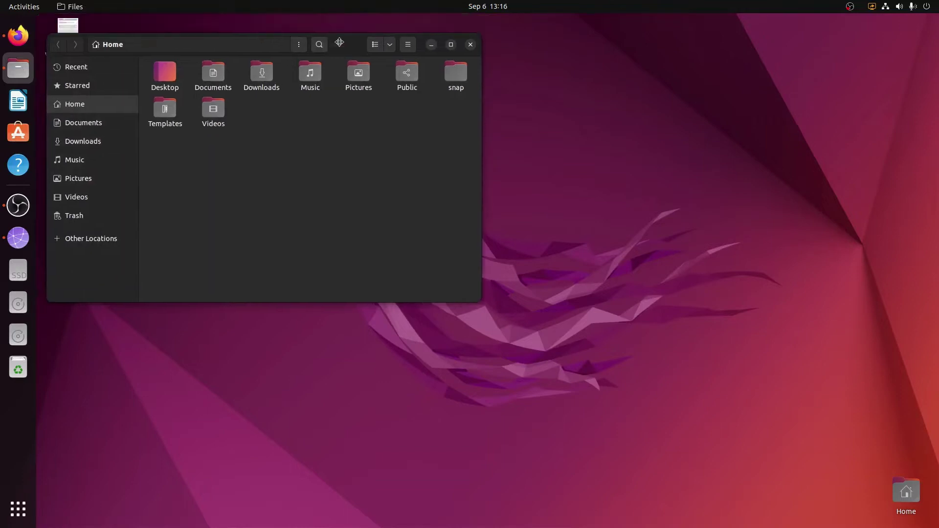
click(470, 45)
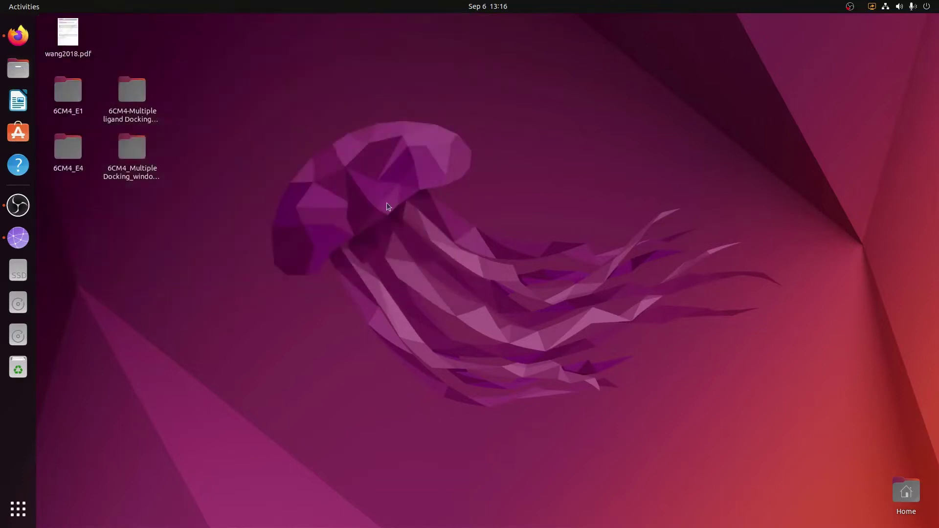
Open the Files application at the Home folder and move its window lower on the desktop
click(20, 71)
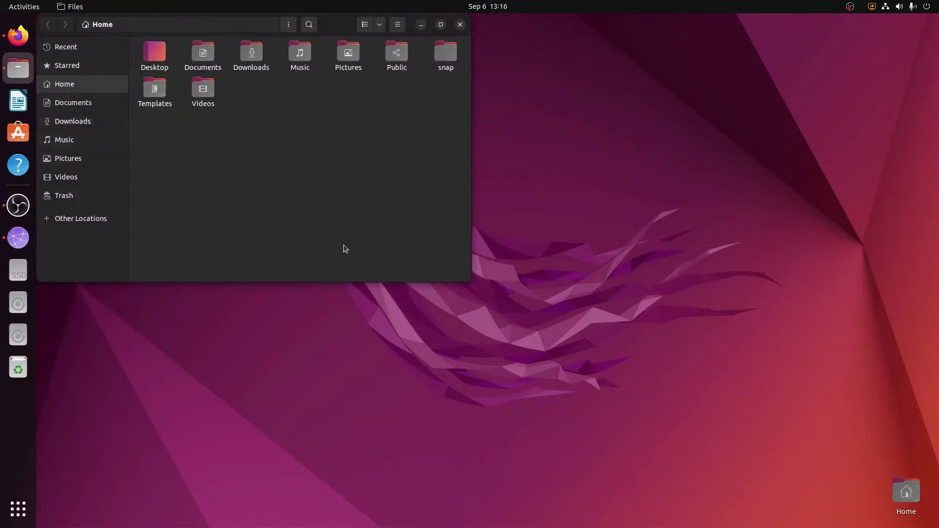
drag(339, 22, 359, 98)
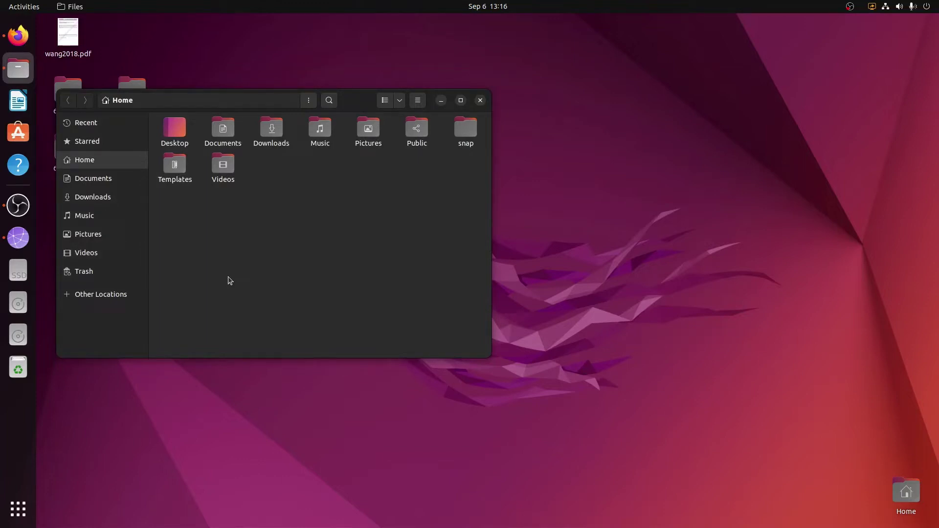
Switch to Firefox to check the download of chimera-1.16-linux_x86_64.bin, and minimize the browser
click(18, 36)
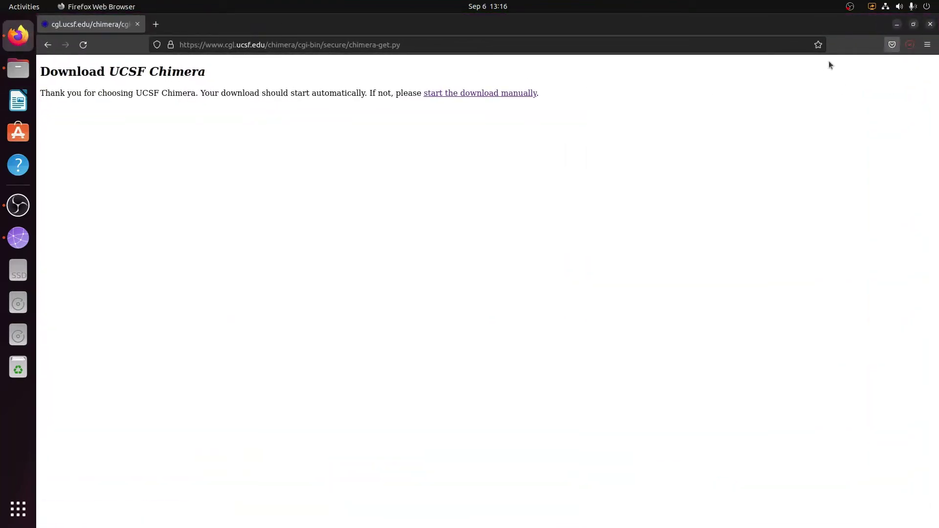
click(910, 49)
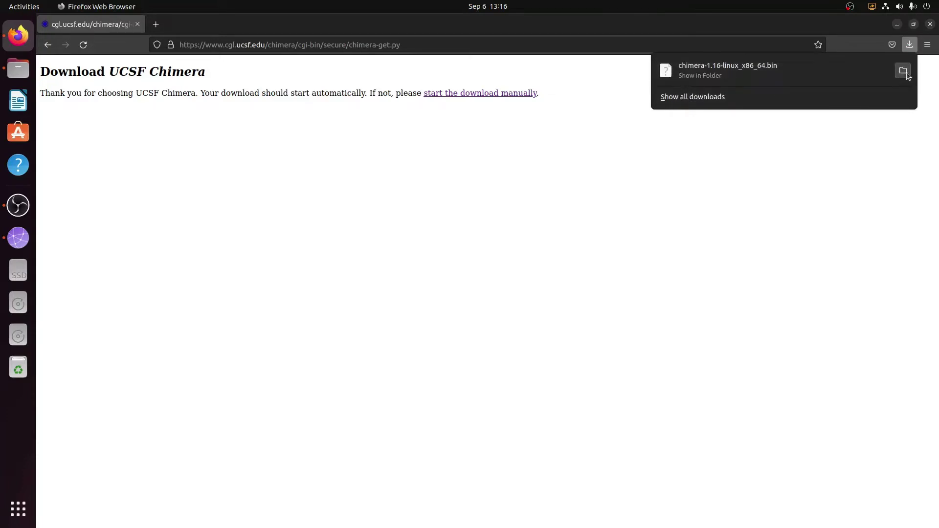
click(886, 153)
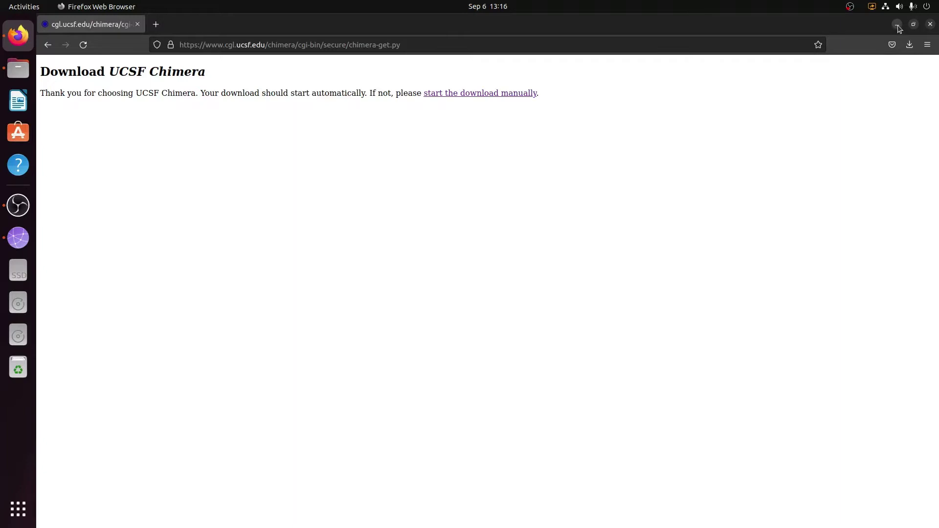
click(896, 24)
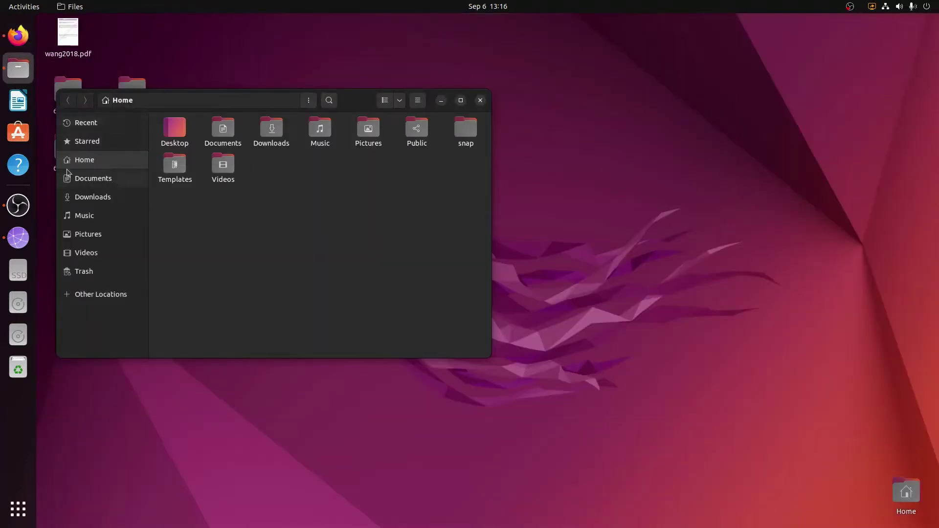
Copy the chimera-1.16-linux_x86_64.bin installer from the Downloads folder
double_click(274, 130)
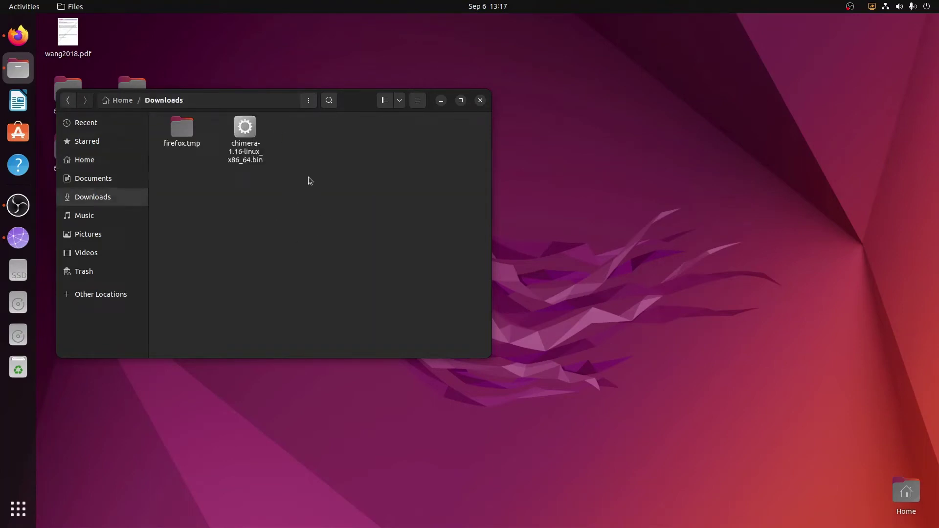
drag(287, 183, 250, 132)
right_click(251, 131)
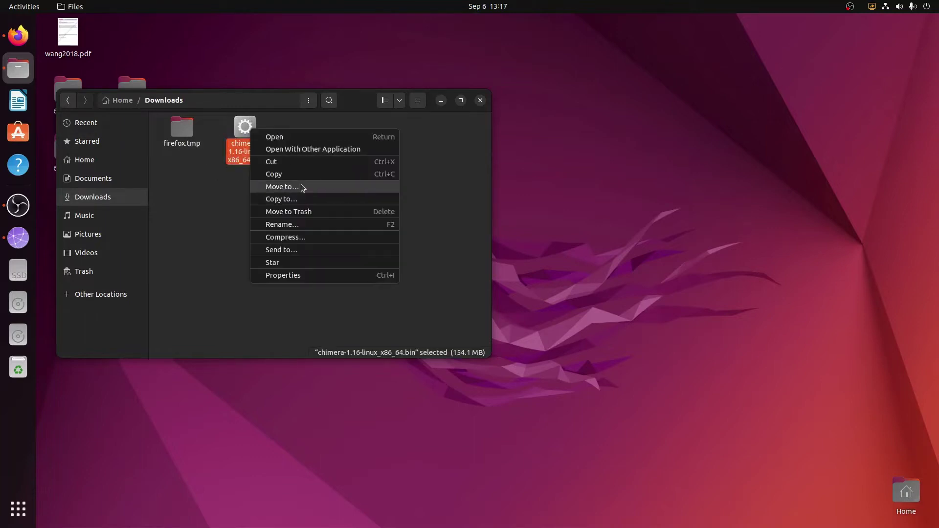
click(299, 175)
Create a new folder named Bioinfo_Softwares in the Home folder
click(68, 105)
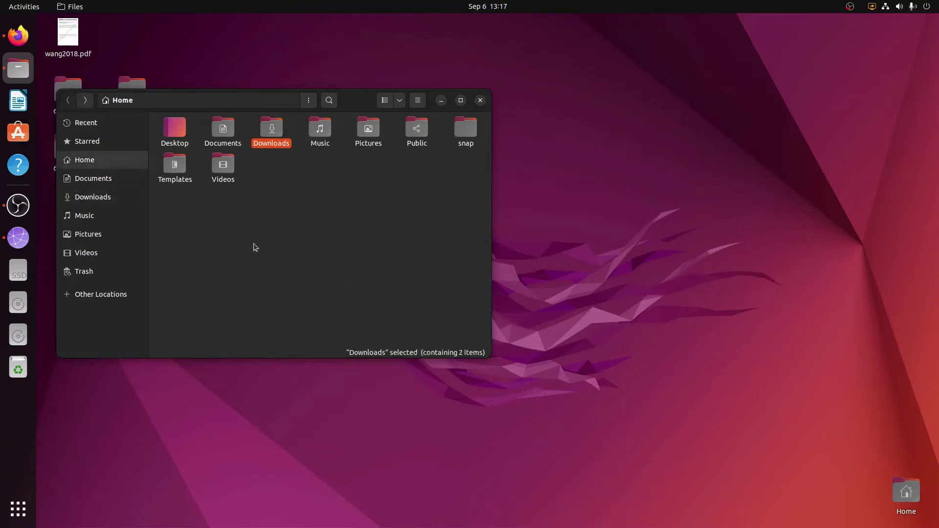
right_click(221, 244)
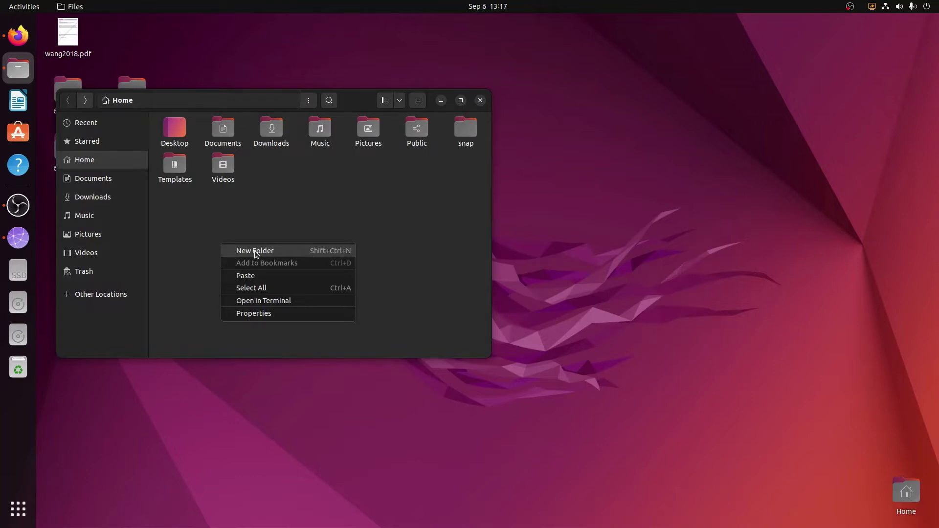
click(255, 251)
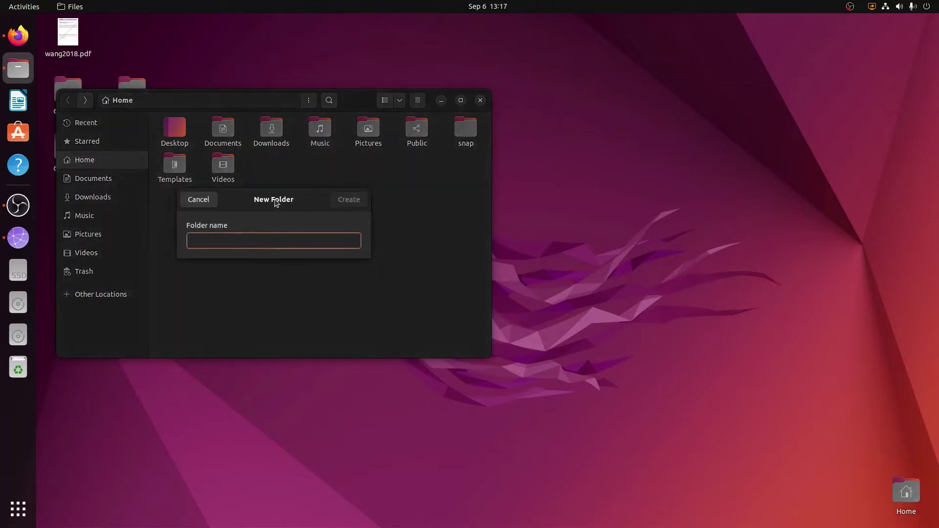
text(Bioinfo)
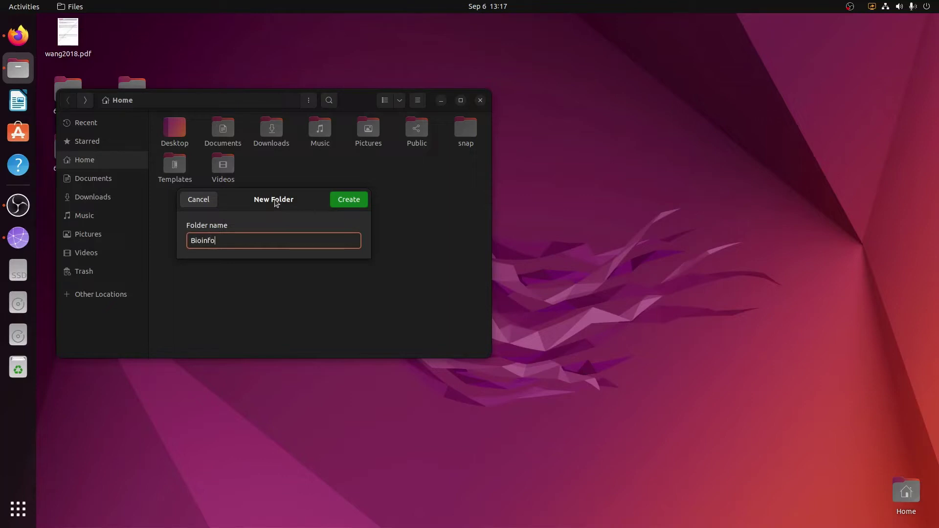
text(_Softwares)
key(Return)
click(275, 203)
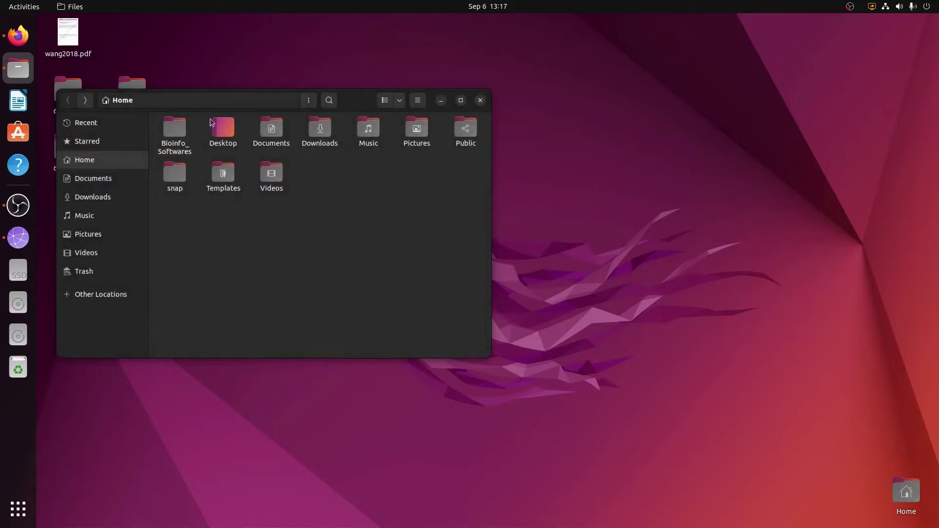
Paste the copied Chimera installer into the Bioinfo_Softwares folder and move the window clear of the desktop icons
double_click(183, 132)
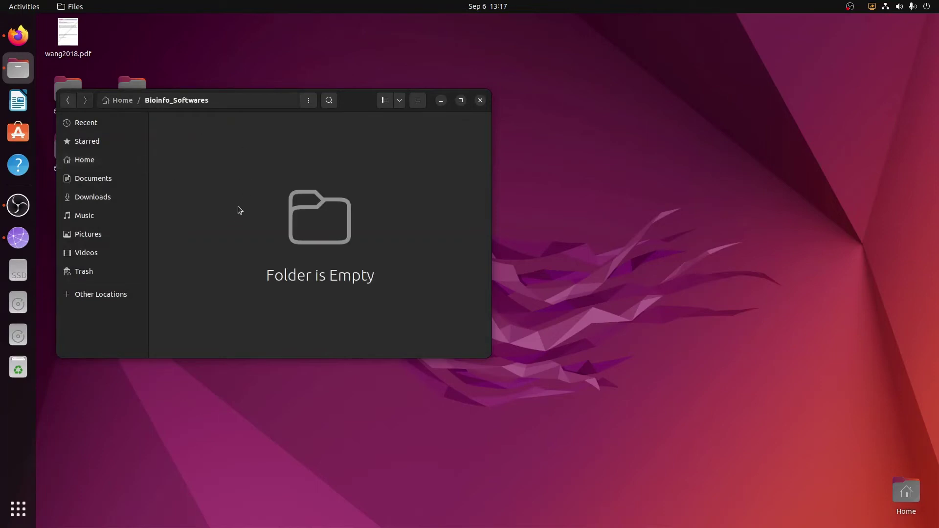
key(ctrl+v)
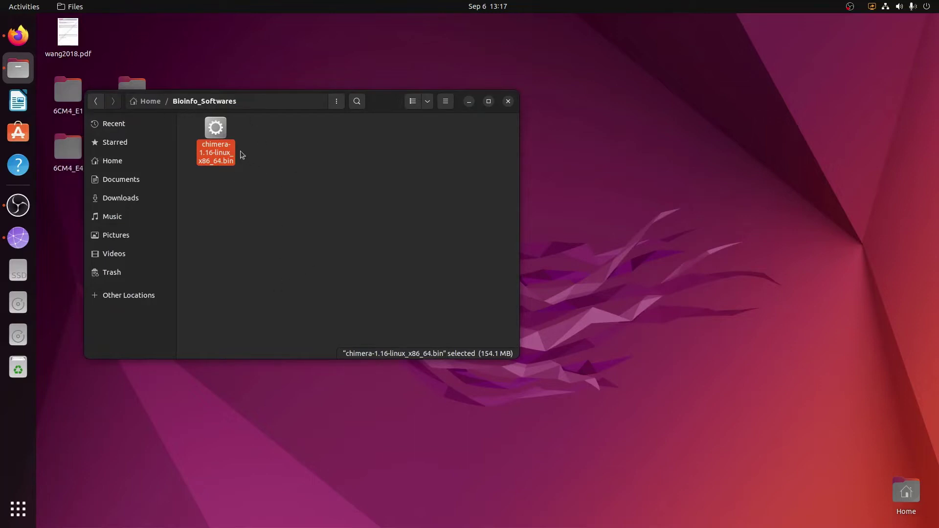
click(245, 202)
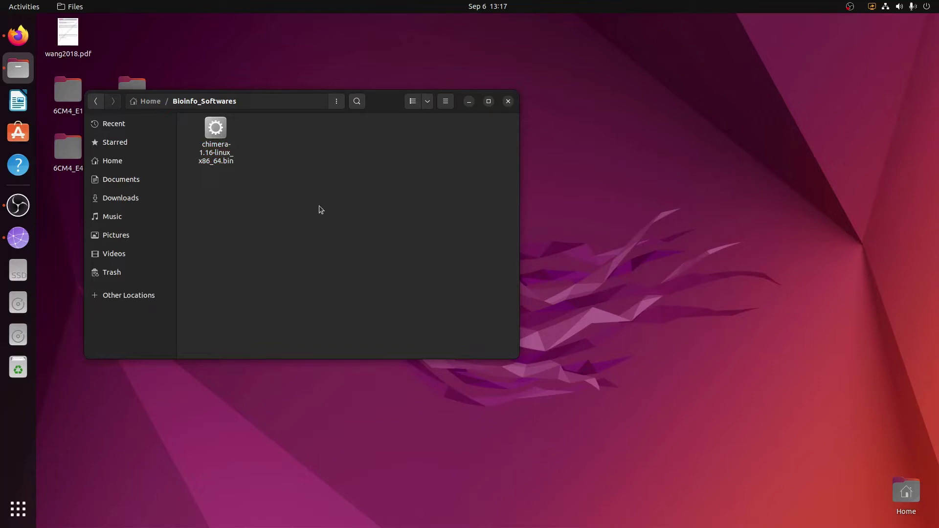
drag(380, 105, 415, 113)
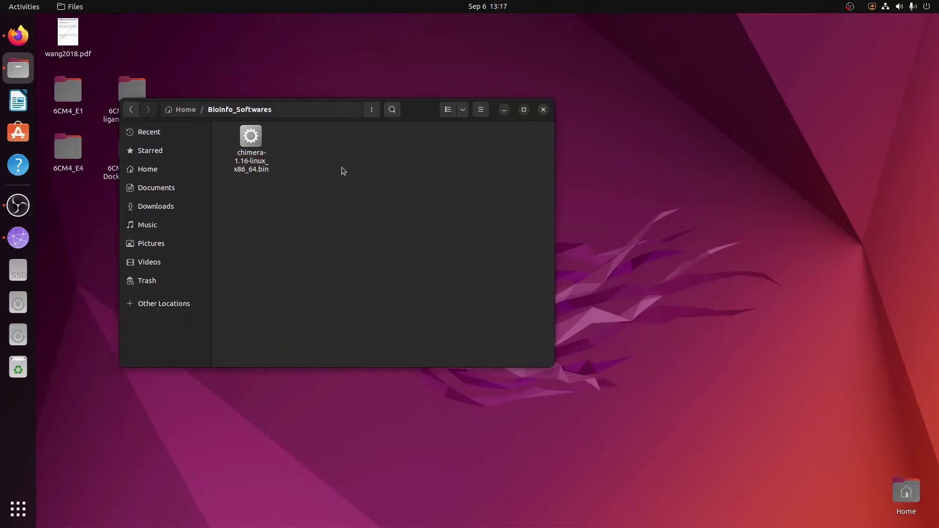
Start a terminal in the Bioinfo_Softwares folder and list the folder's contents with ls
right_click(348, 213)
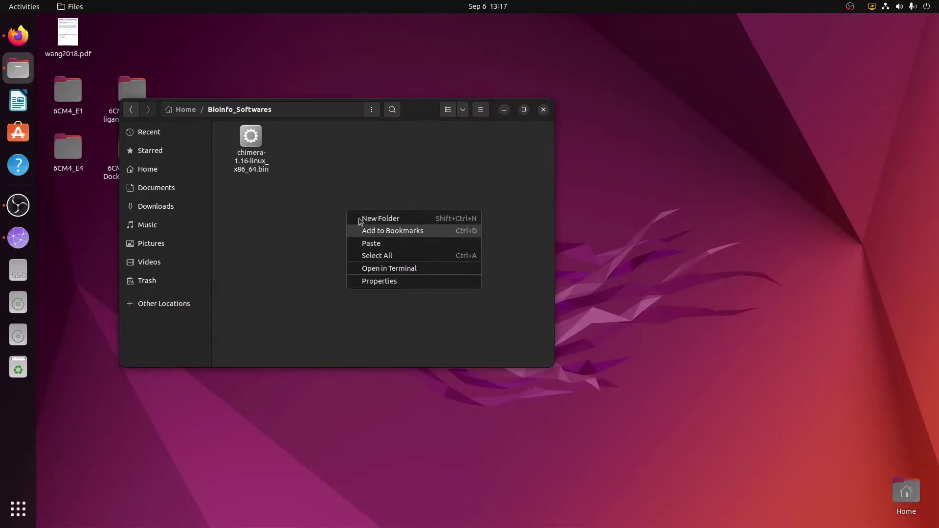
click(385, 270)
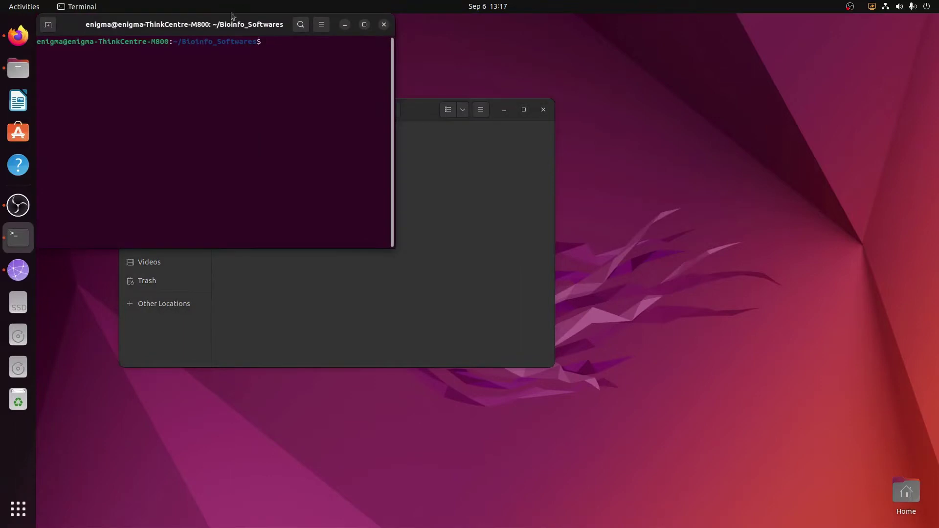
drag(230, 26, 364, 221)
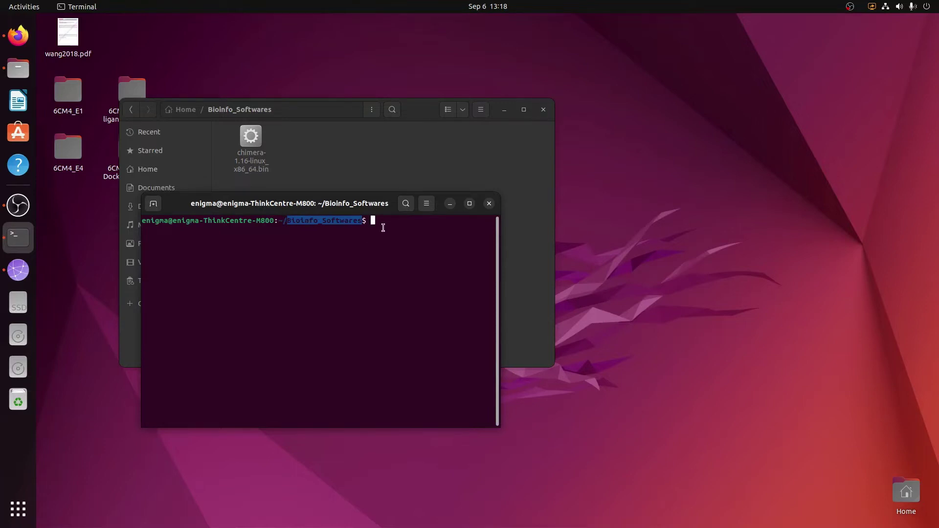
text(ls)
key(Return)
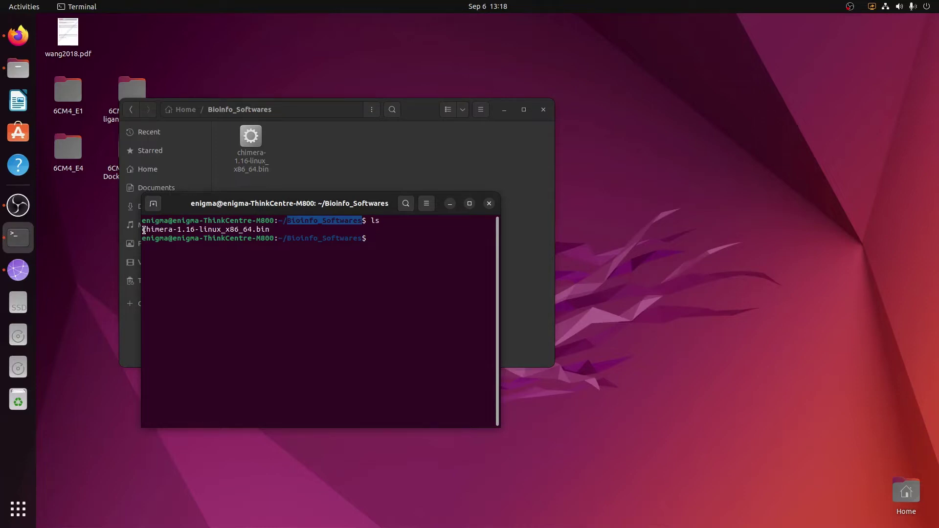
Make chimera-1.16-linux_x86_64.bin executable with chmod +x, and list the folder again to check the file
text(chmod +x chi)
key(Tab)
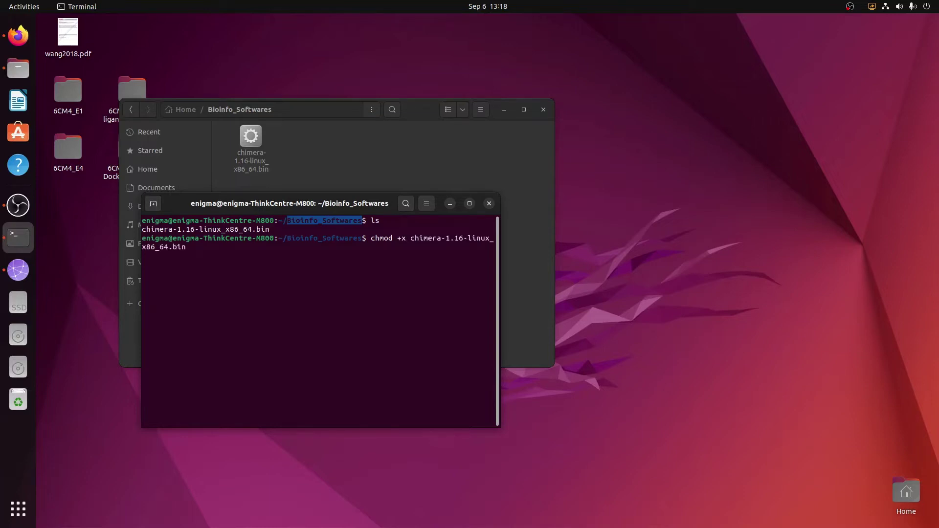
key(Return)
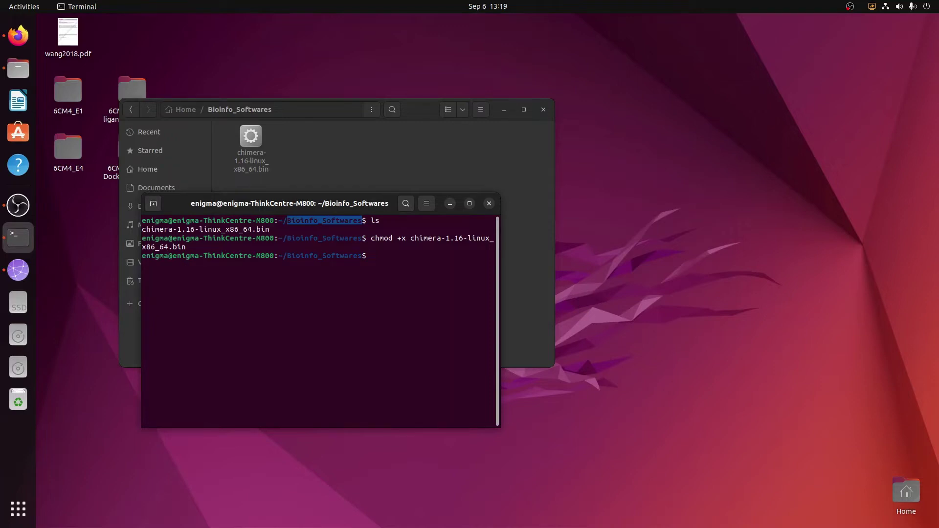
text(ls)
key(Return)
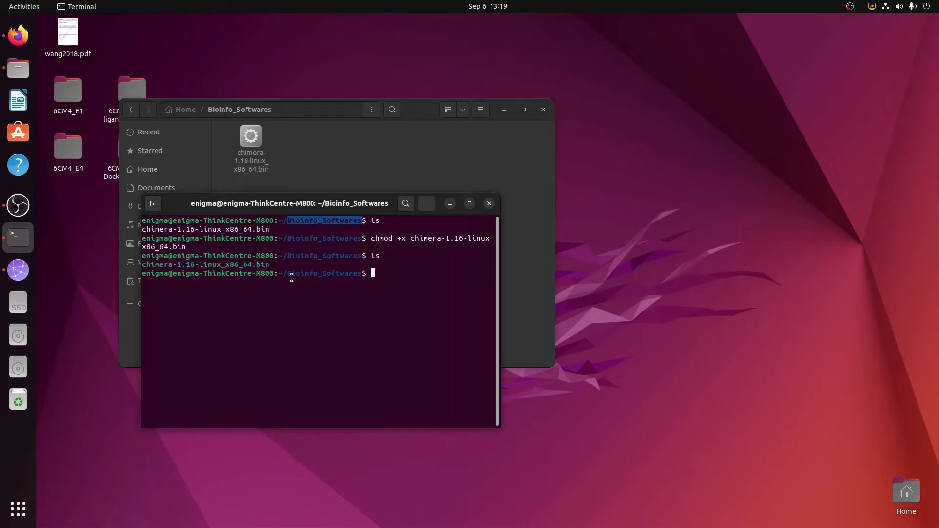
drag(272, 265, 149, 265)
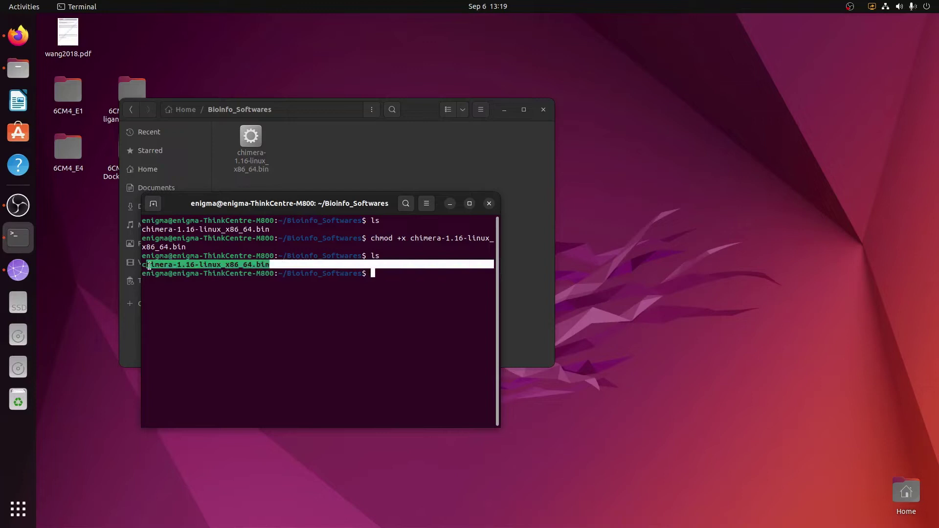
click(269, 291)
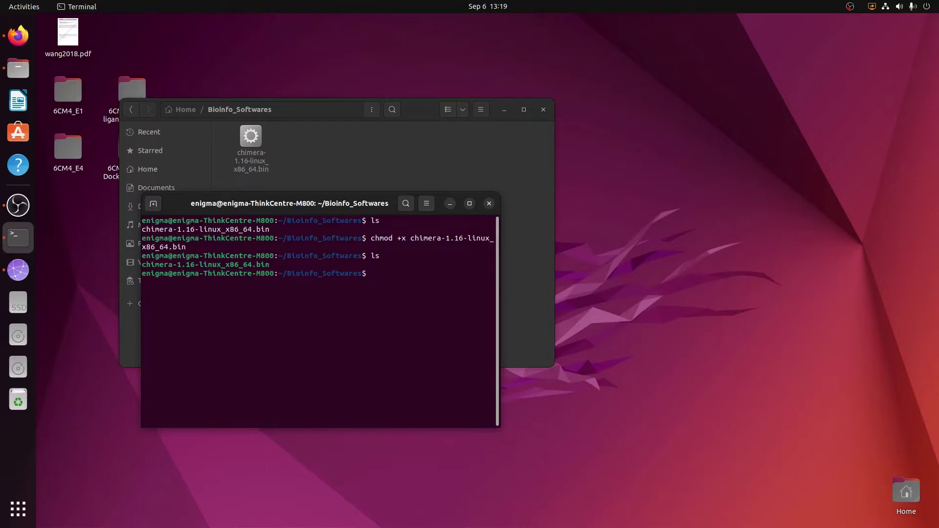
Widen the terminal and run sudo ./chimera-1.16-linux_x86_64.bin, authenticating with the account password
text(sudo ./chi)
key(Tab)
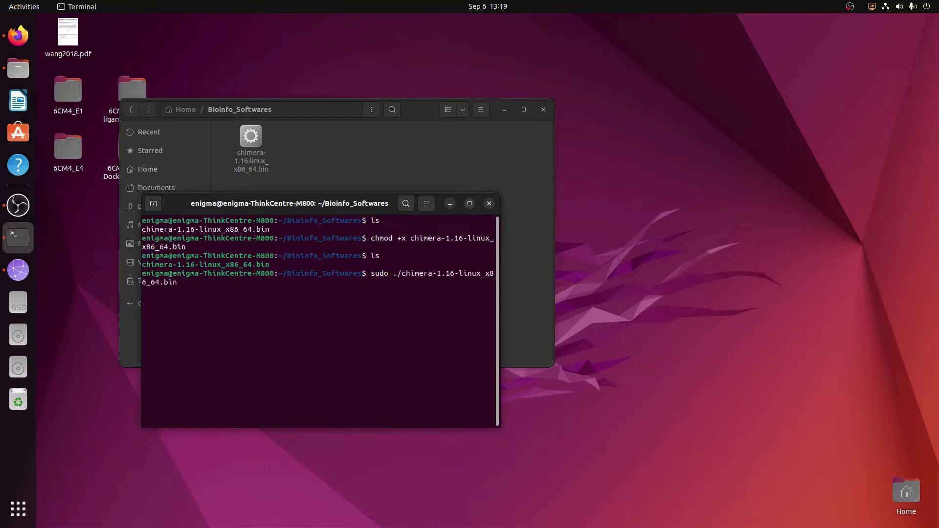
drag(500, 351, 570, 354)
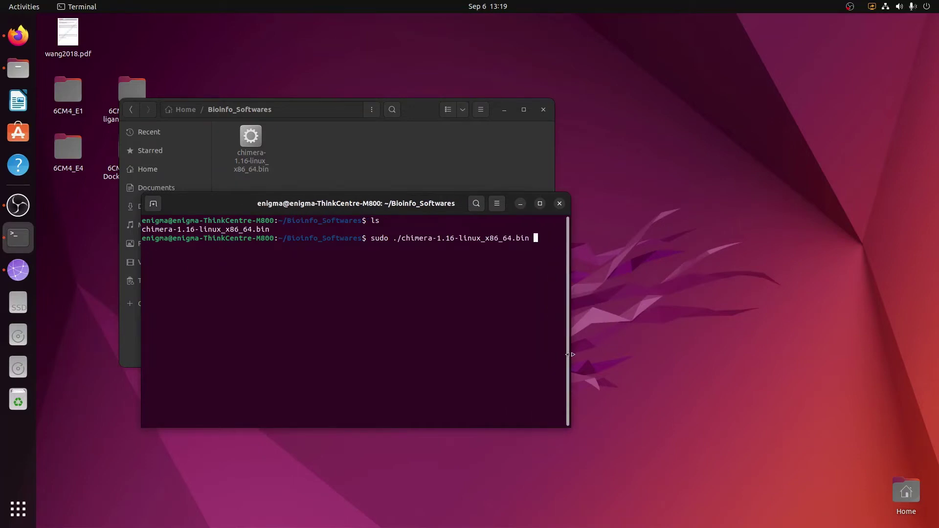
key(Return)
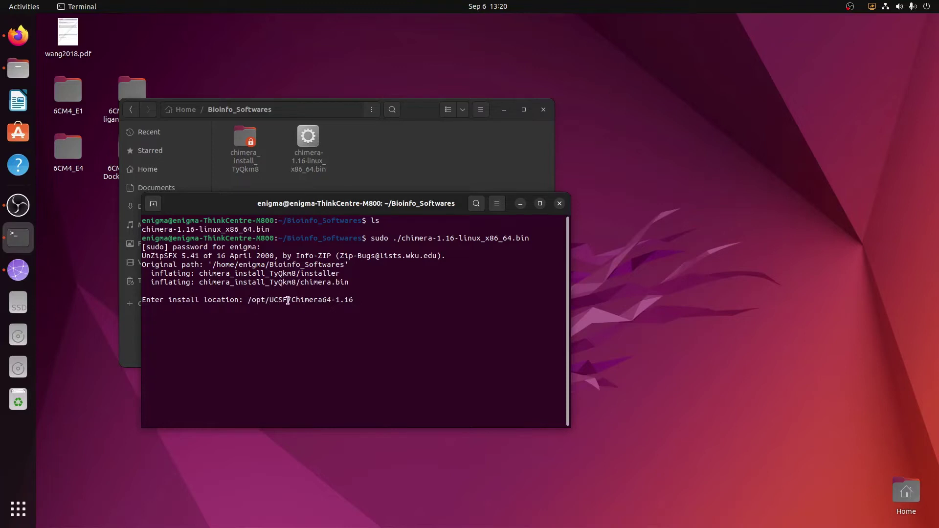
Close the Bioinfo_Softwares file window, keeping the terminal with the running installer open
key(Home)
click(415, 119)
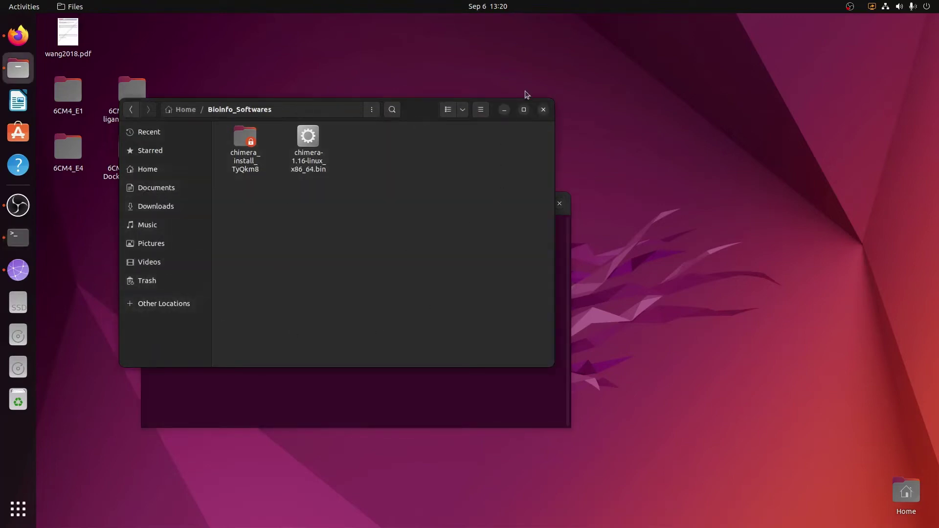
click(543, 109)
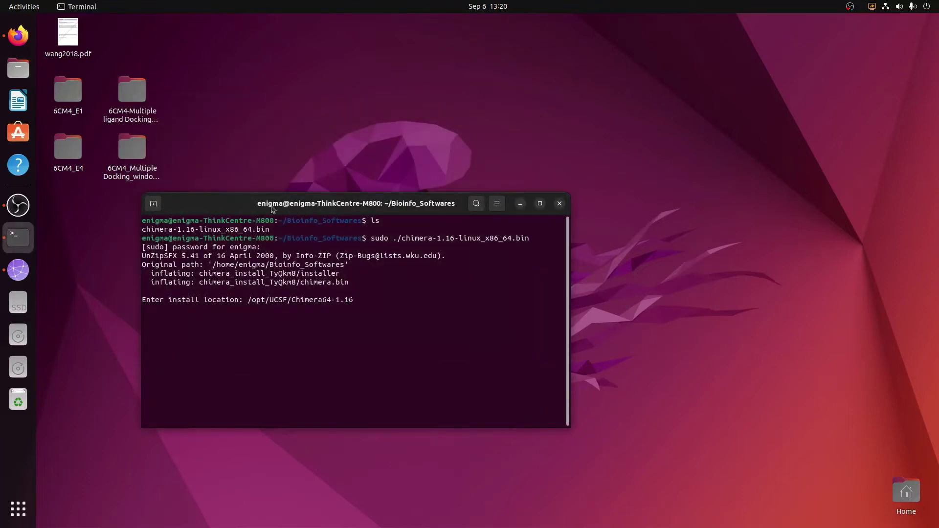
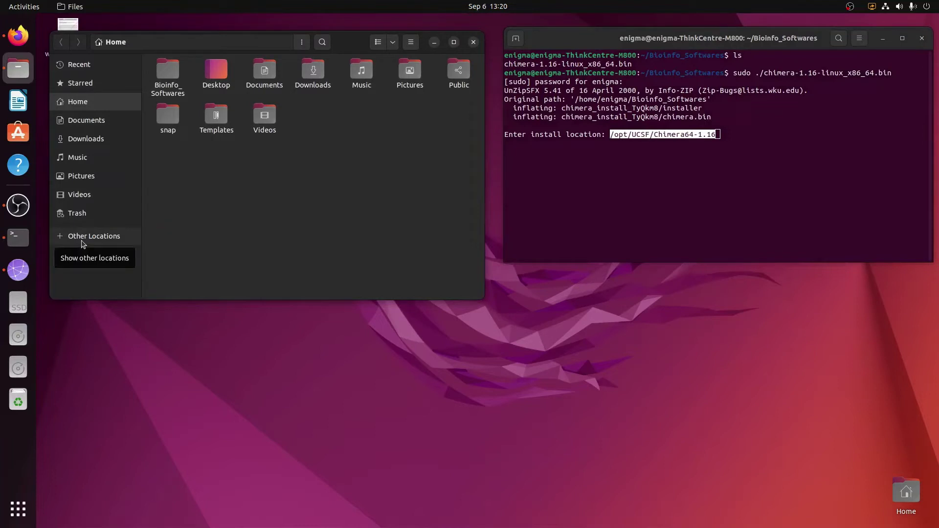
Browse the Computer root in the file manager and look inside the opt folder named in the install path
click(86, 240)
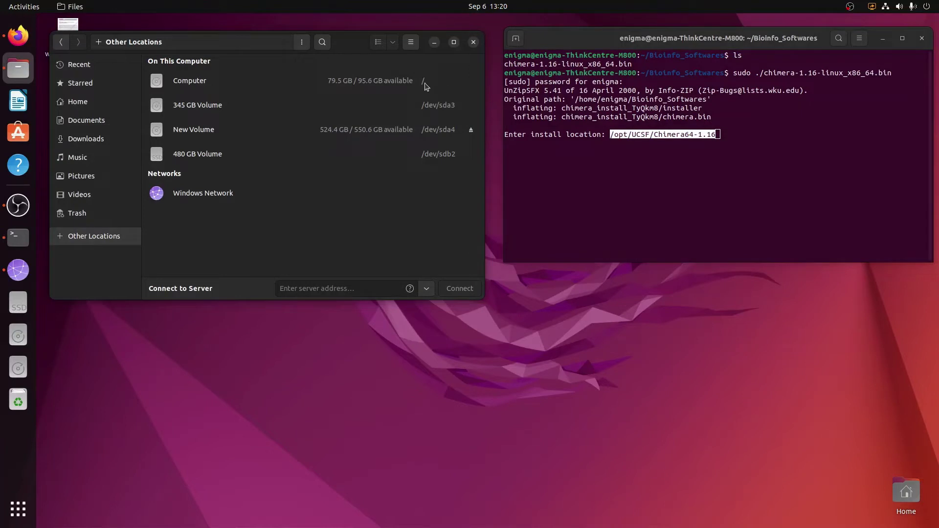
click(617, 144)
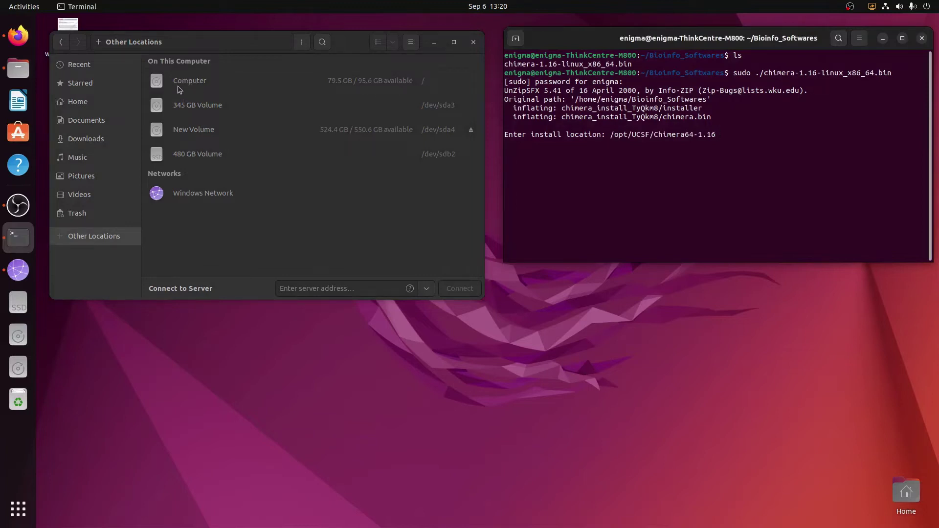
click(415, 87)
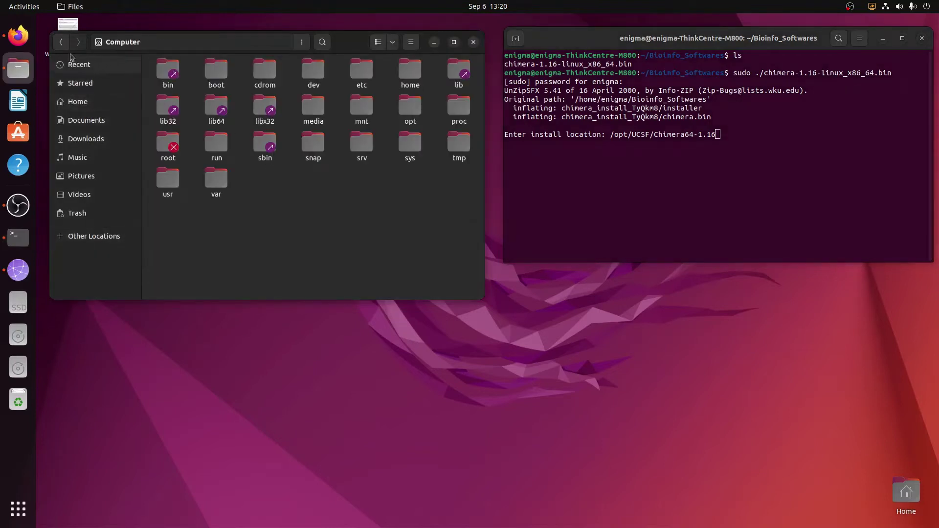
click(61, 42)
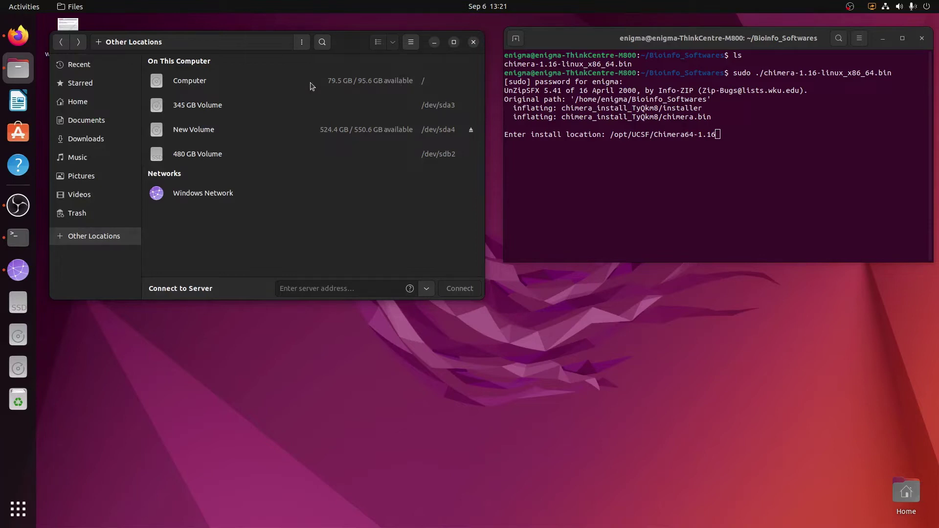
click(350, 87)
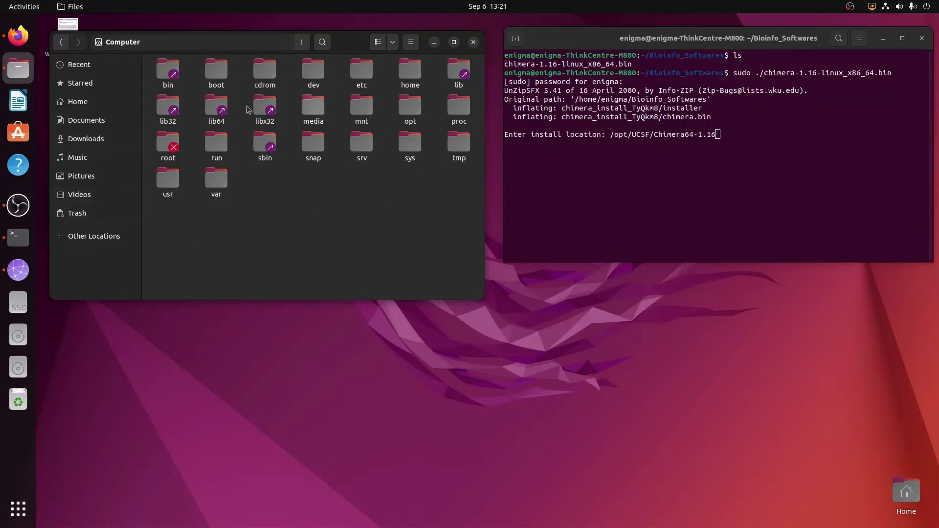
double_click(411, 111)
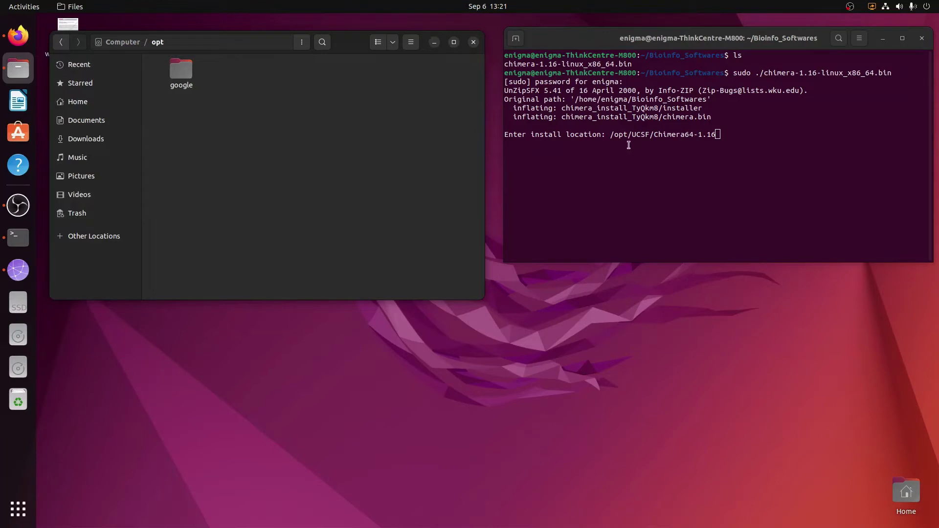
Accept /opt/UCSF/Chimera64-1.16 as the install location and answer yes to installing the desktop menu
drag(710, 46, 694, 53)
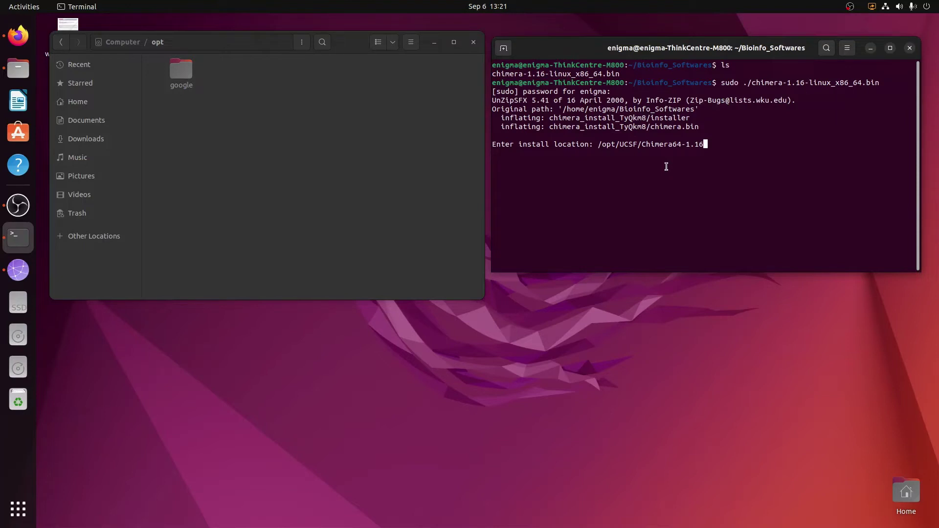
key(Return)
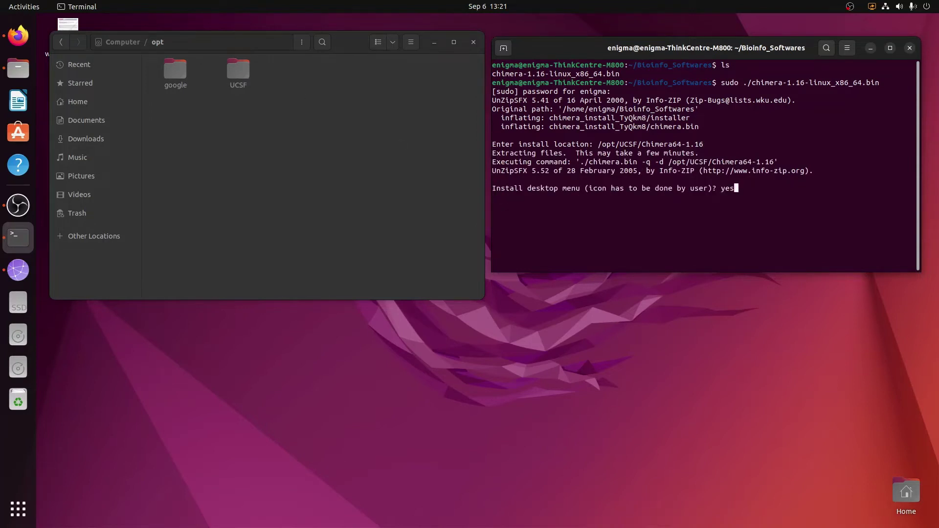
key(Return)
Examine the contents of the Chimera64-1.16 folder inside opt/UCSF, and return to the installer terminal
double_click(238, 71)
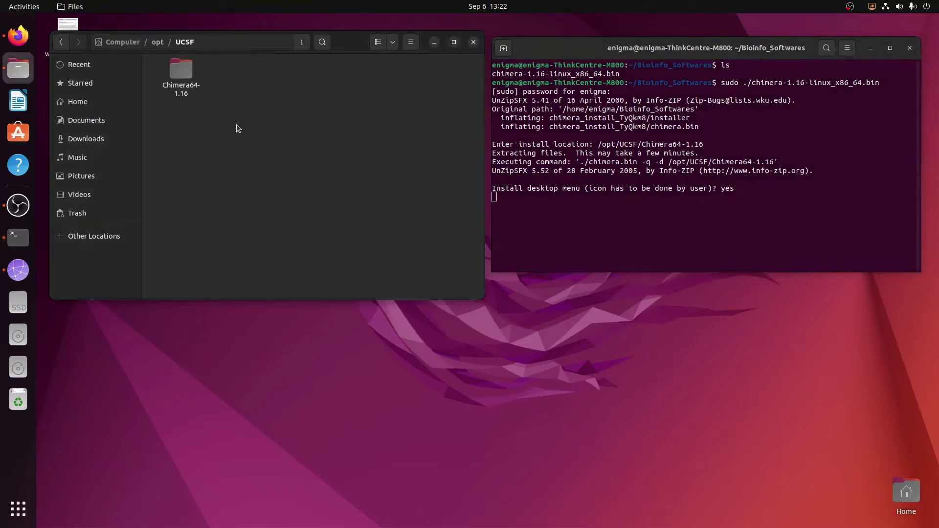
double_click(188, 72)
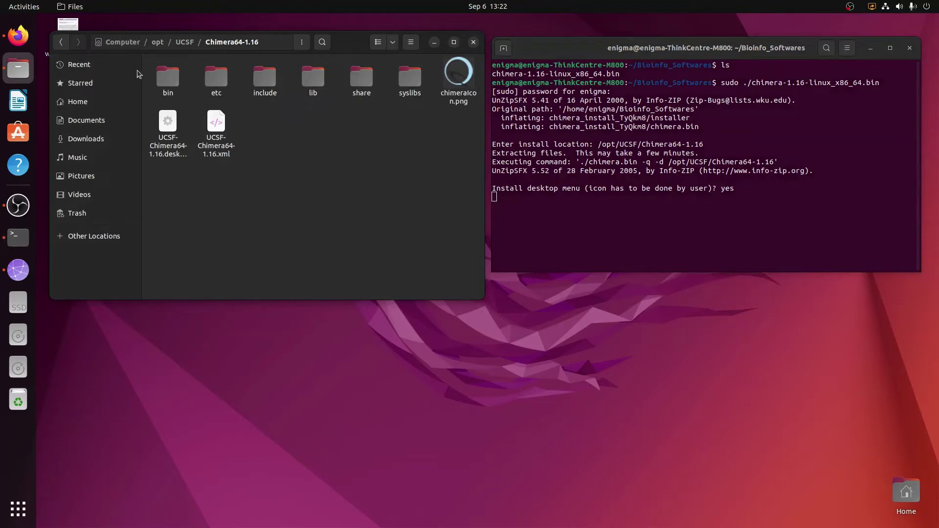
click(190, 44)
click(514, 204)
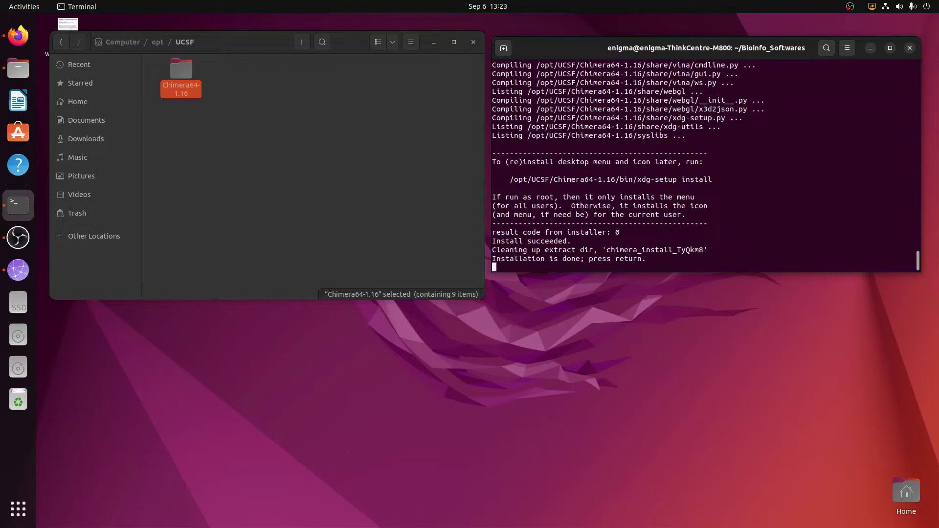
Finish the installer and close the terminal, moving the UCSF folder window clear of the desktop icons
key(Return)
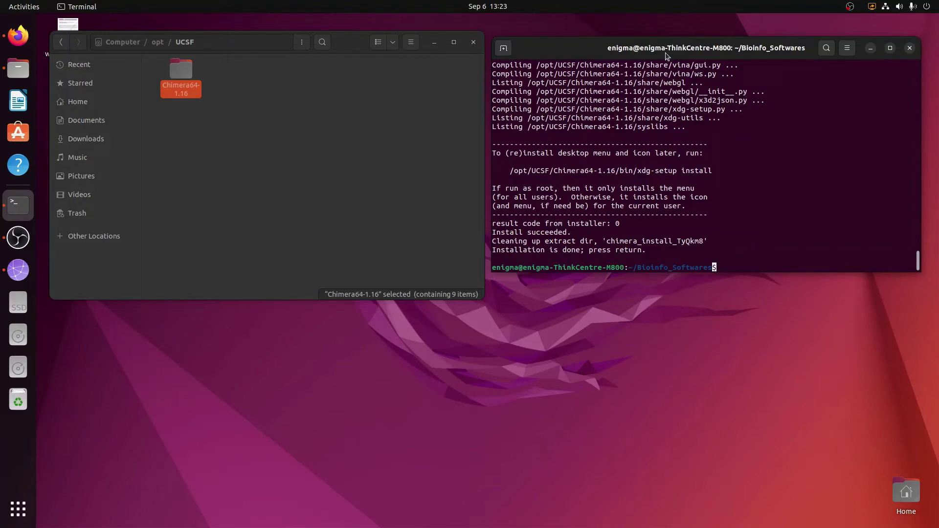
click(910, 49)
drag(363, 45, 580, 66)
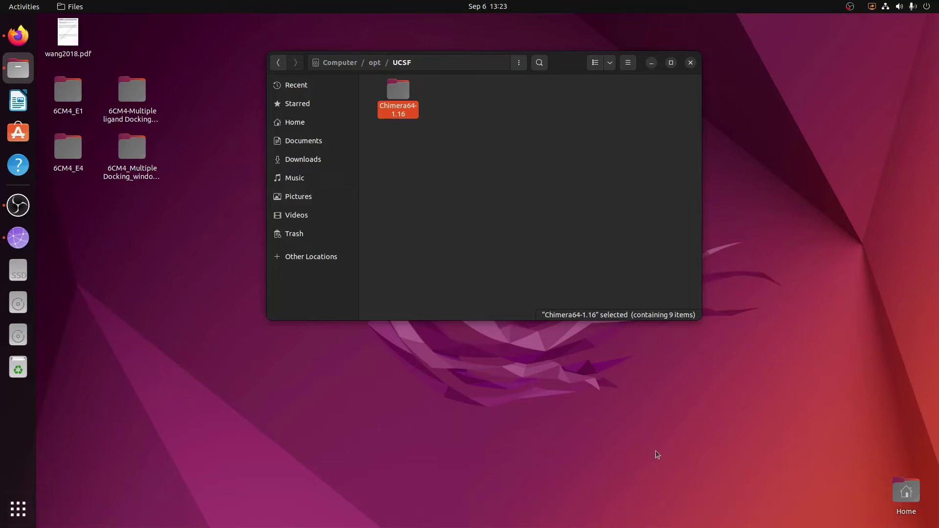
Launch UCSF Chimera 1.16 from the installed applications, and reposition and enlarge its window
click(18, 509)
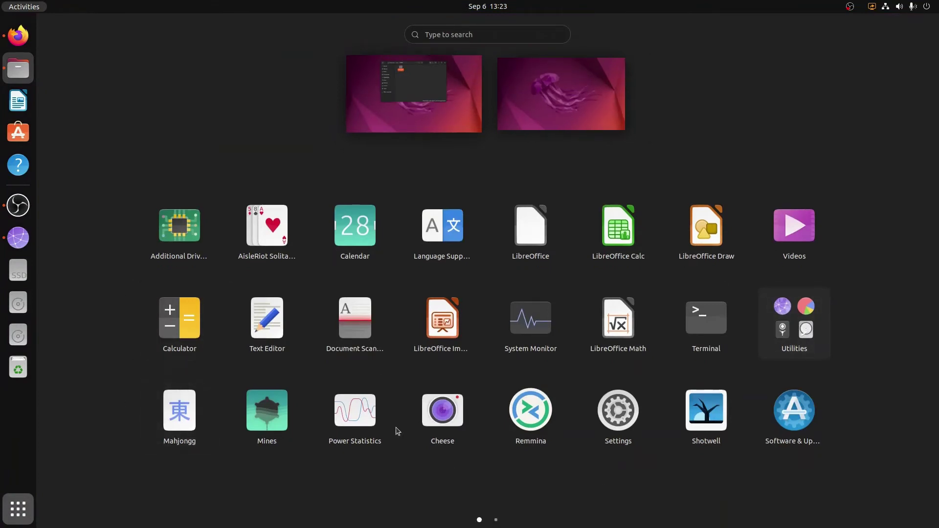
click(496, 520)
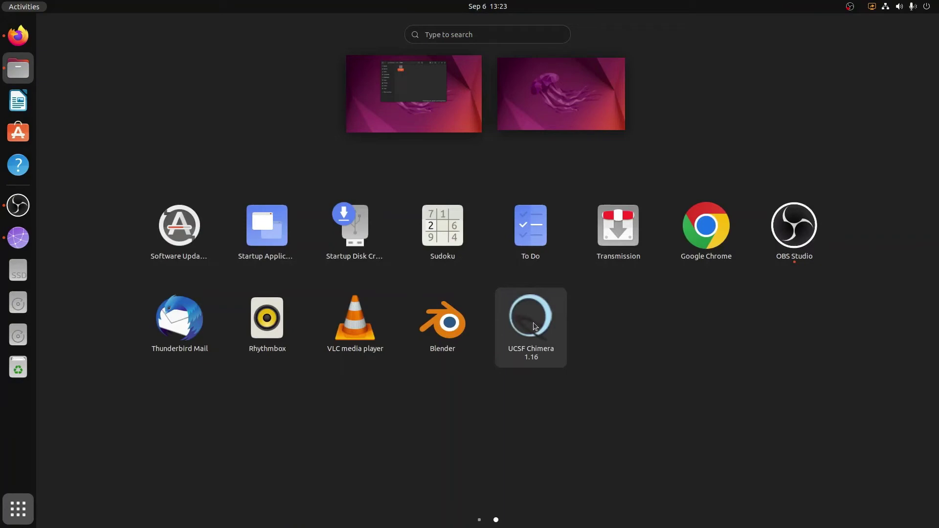
click(533, 322)
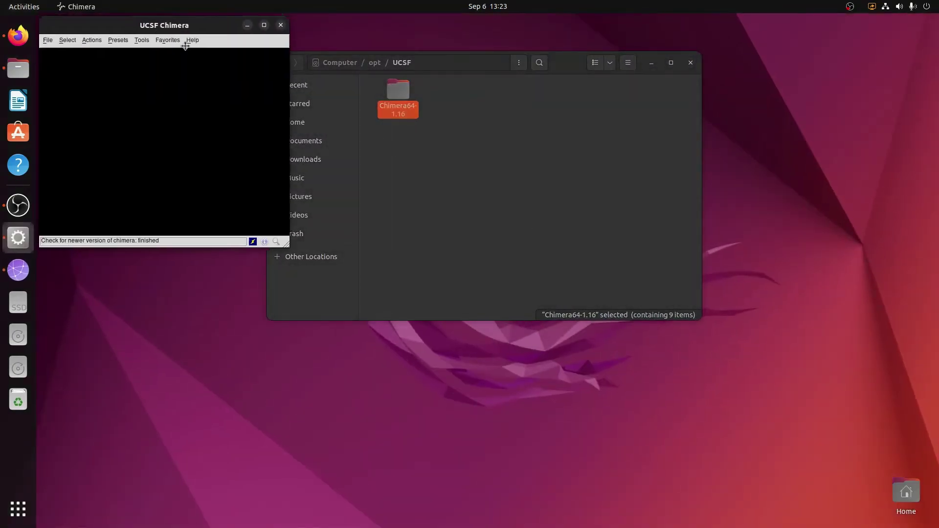
drag(86, 25, 337, 70)
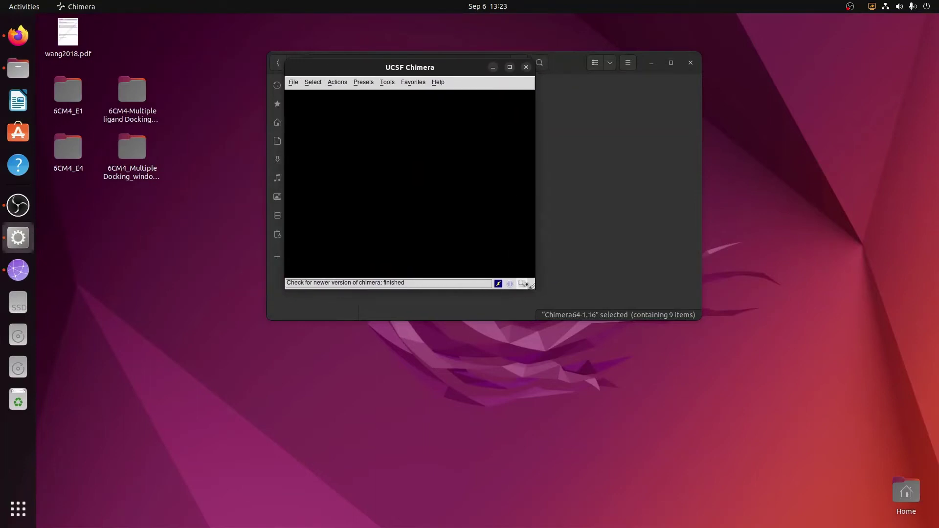
drag(552, 67, 498, 51)
drag(661, 411, 708, 449)
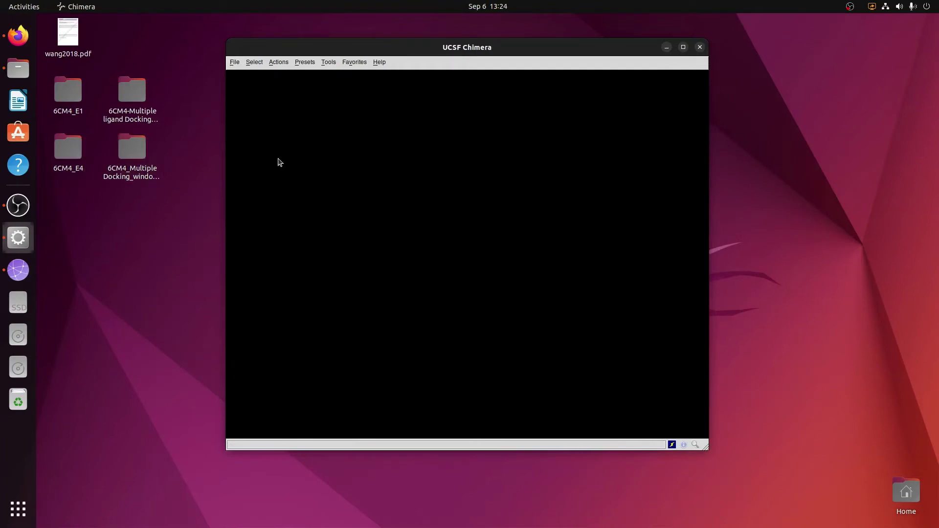
Open 6CM4-Resperidone-Docked-Pose1.pdb from the 6CM4_Multiple Docking_windows_E4 folder on the Desktop
click(239, 66)
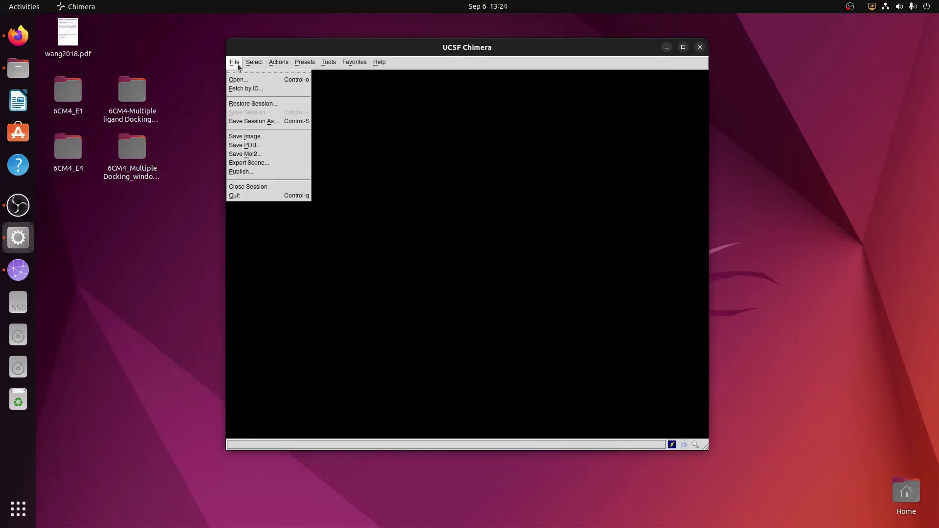
click(243, 79)
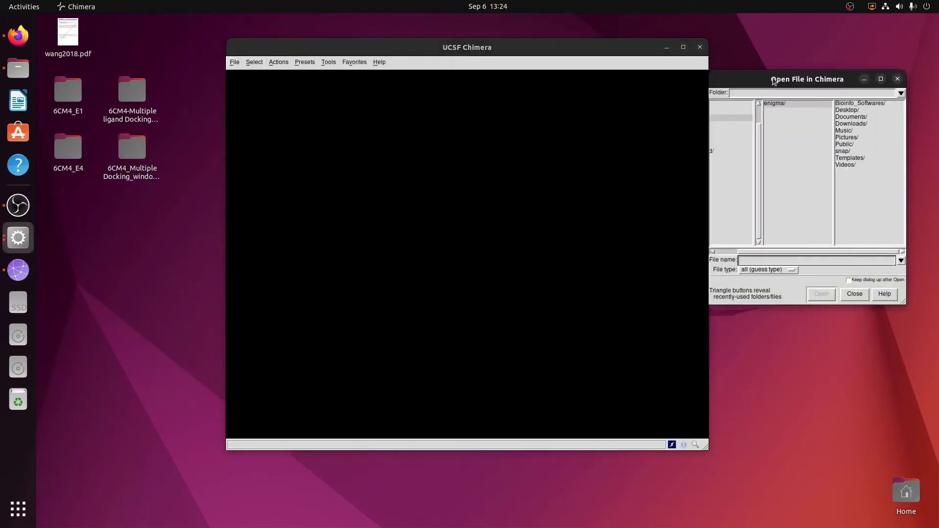
drag(773, 81, 485, 91)
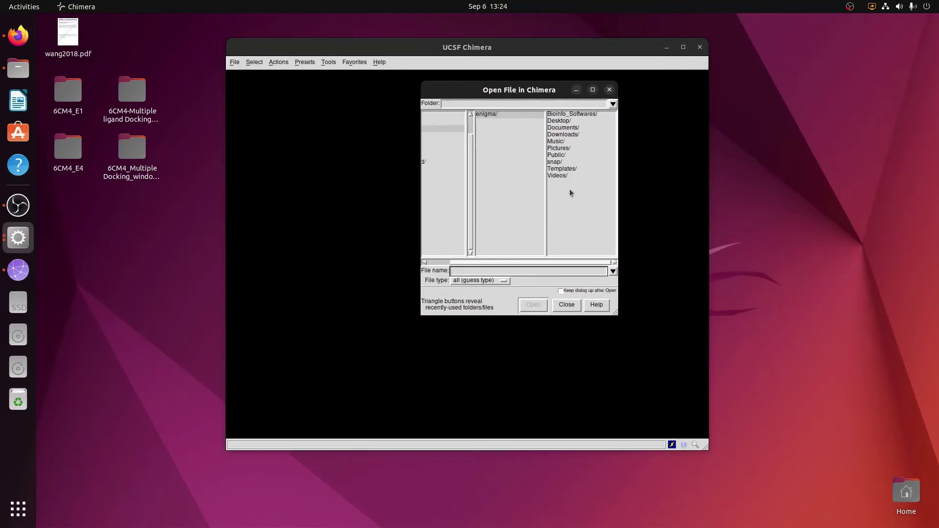
click(557, 121)
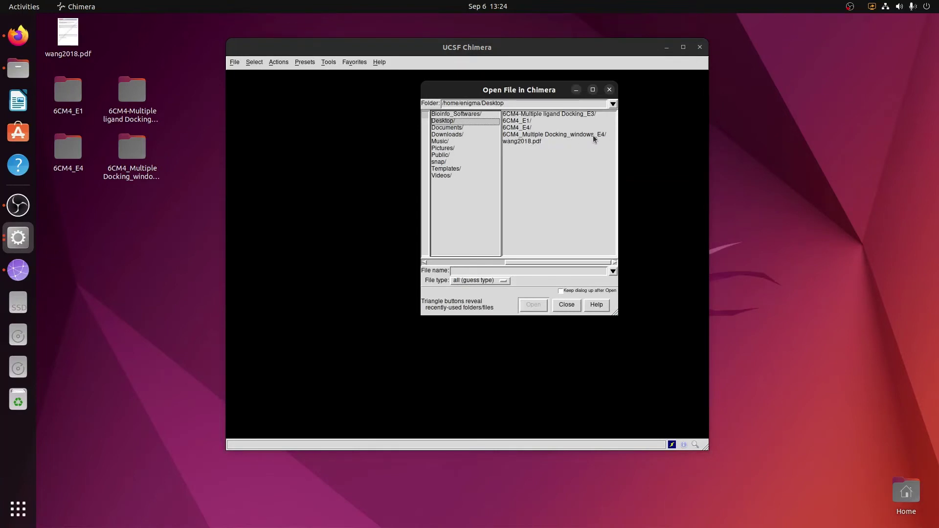
double_click(559, 135)
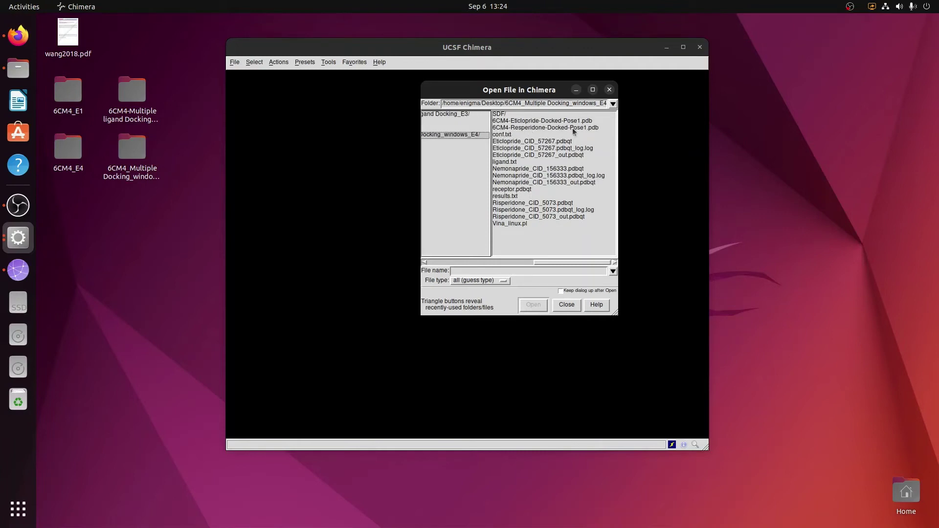
click(581, 128)
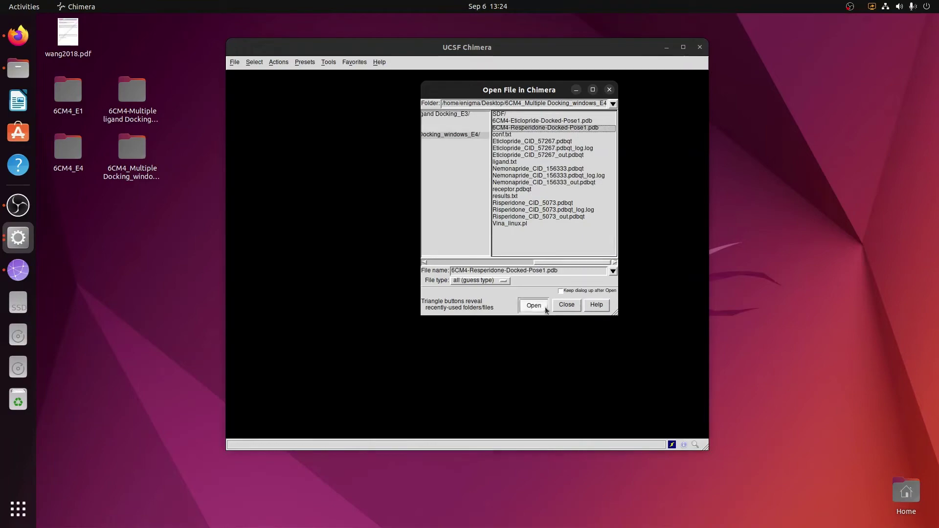
click(546, 309)
Maximize the Chimera window and examine the docked protein-ligand structure from several angles, as a whole and close up
drag(566, 314, 587, 108)
click(683, 47)
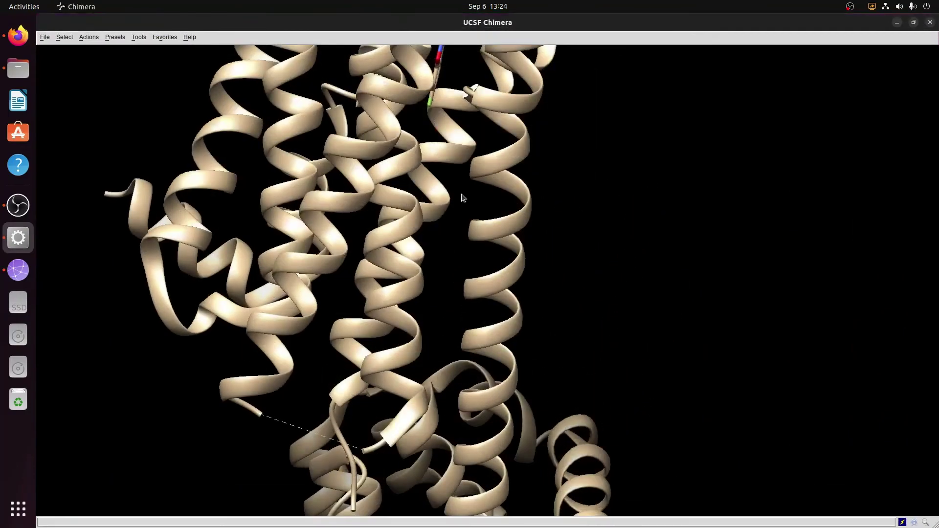
scroll(463, 197, down, 10)
drag(463, 198, 357, 277)
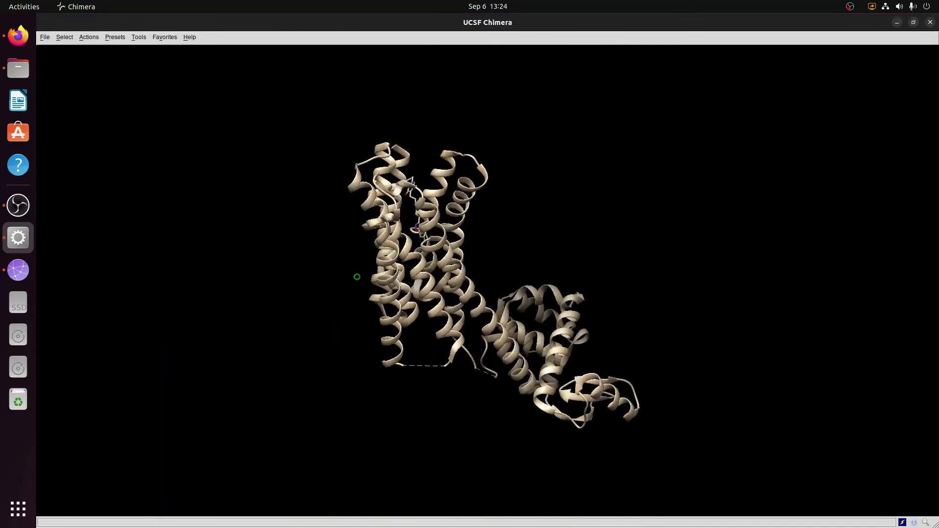
drag(505, 280, 449, 167)
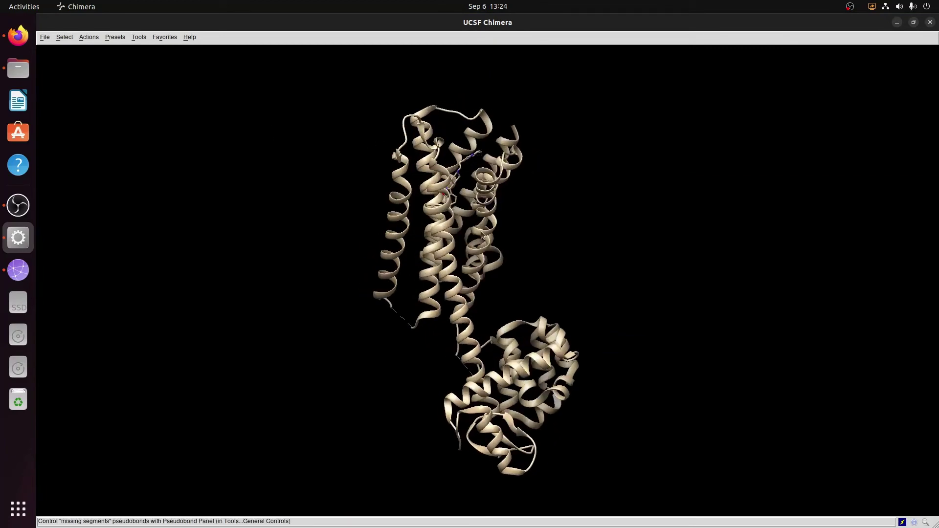
drag(482, 234, 464, 161)
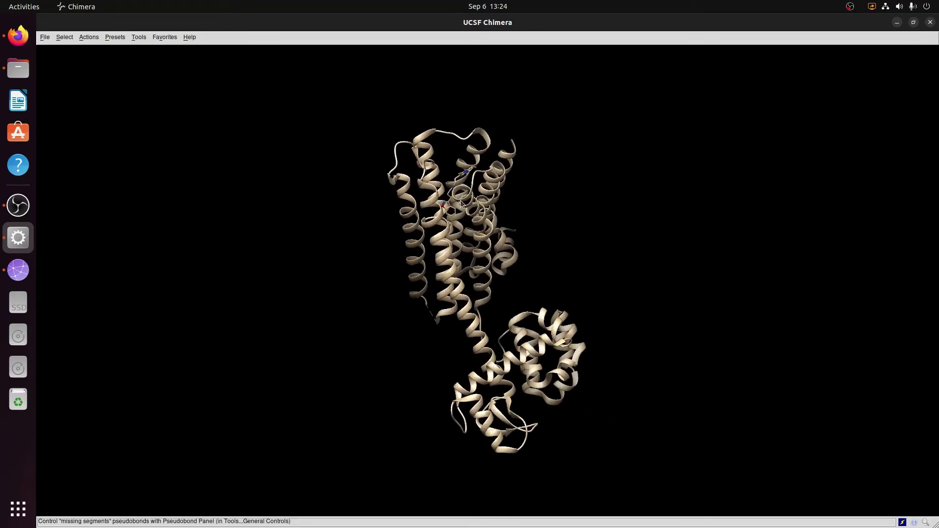
scroll(461, 203, up, 5)
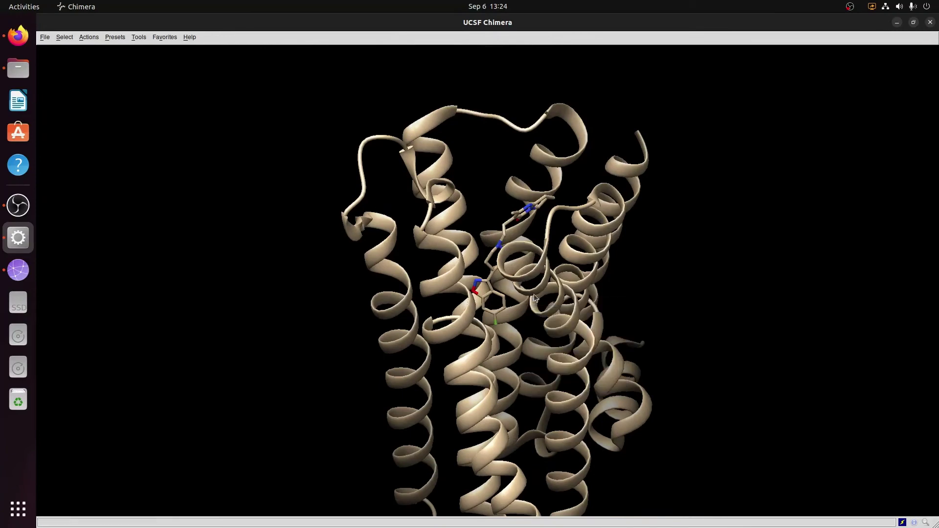
drag(634, 231, 393, 188)
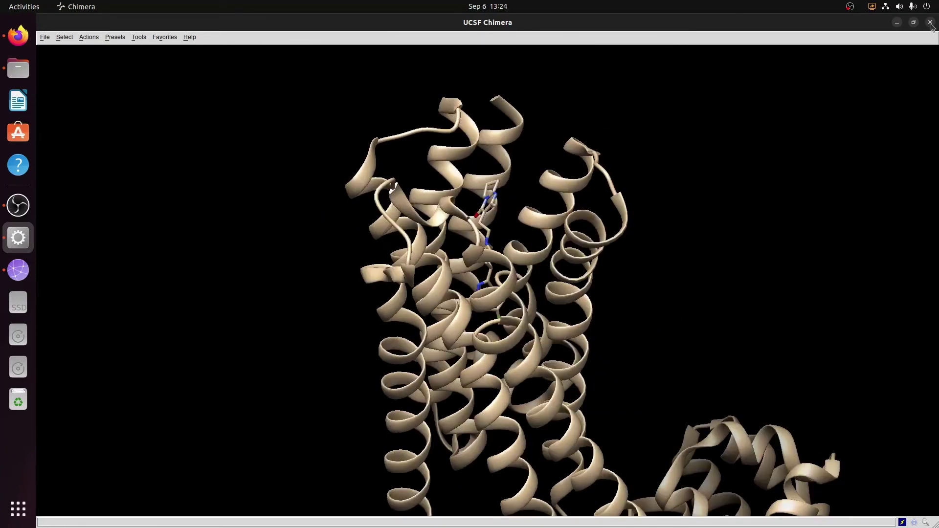
Close Chimera and the file manager window showing the UCSF folder
click(931, 23)
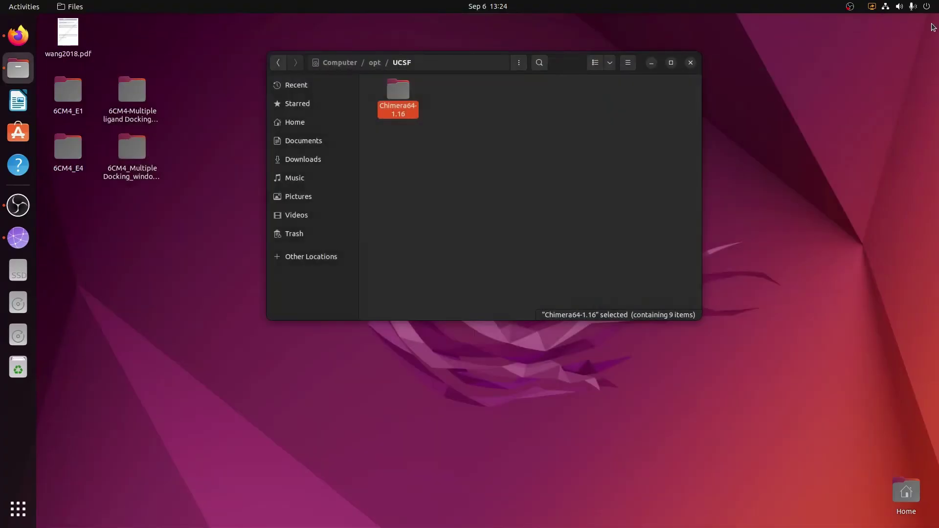
click(486, 220)
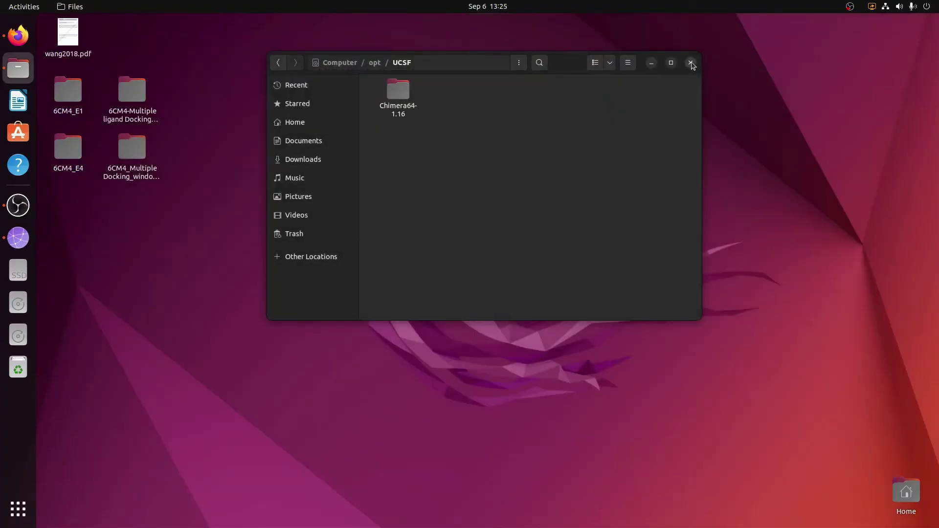
click(691, 63)
right_click(493, 237)
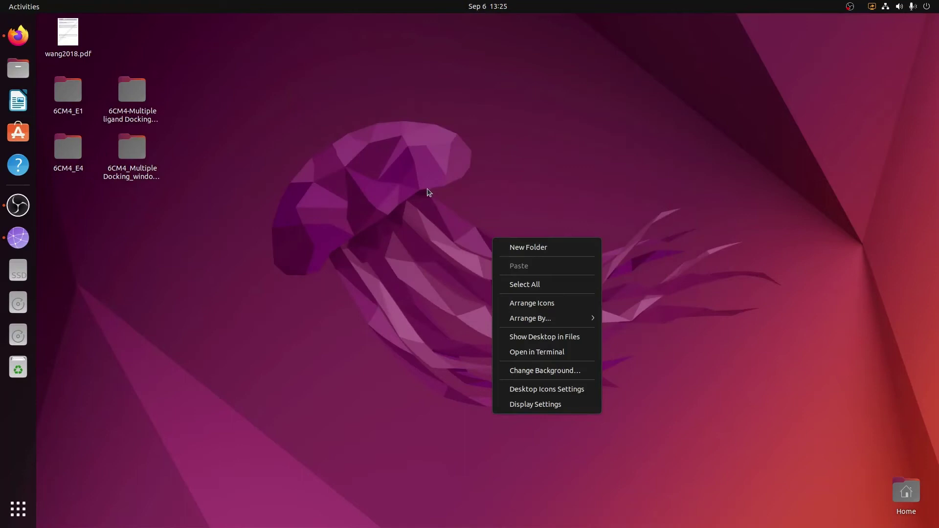
click(422, 261)
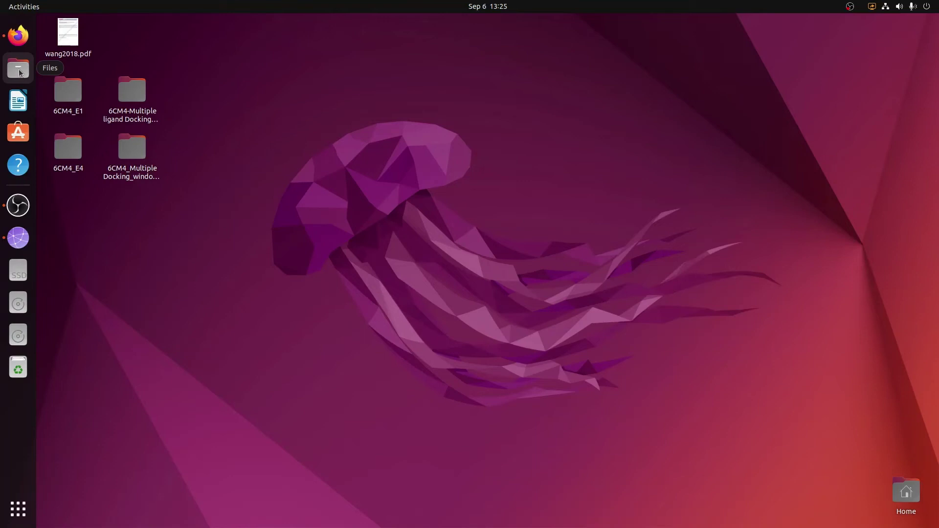
click(19, 508)
scroll(549, 400, down, 1)
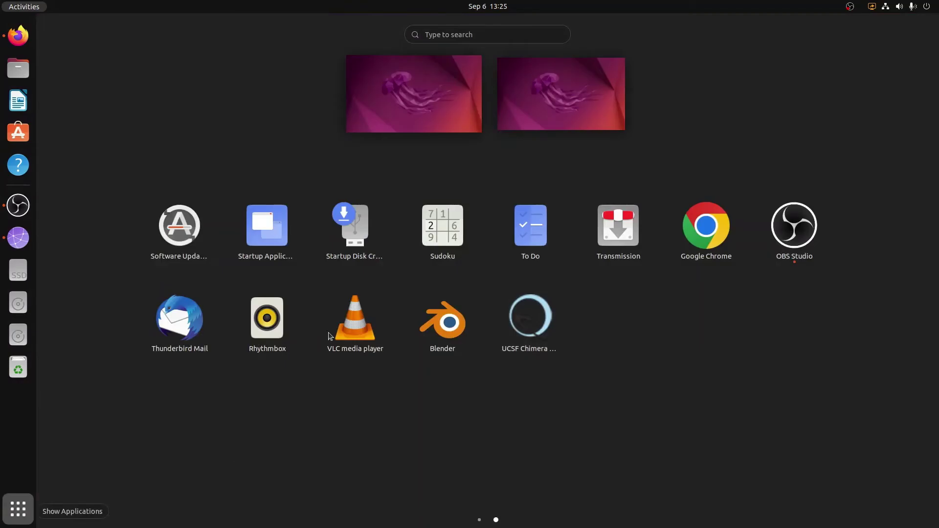
click(20, 513)
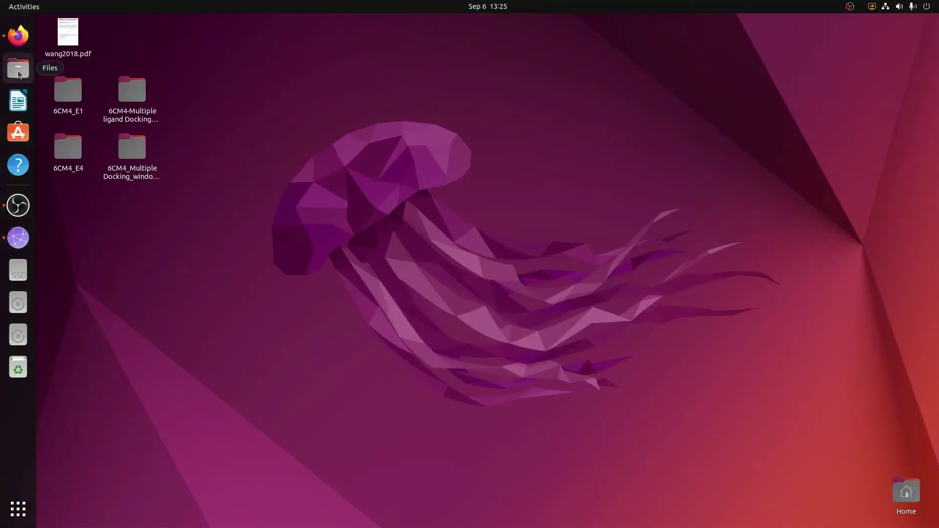
Browse the Computer root to opt/UCSF/Chimera64-1.16 in a maximized file manager window and open its bin folder
click(18, 68)
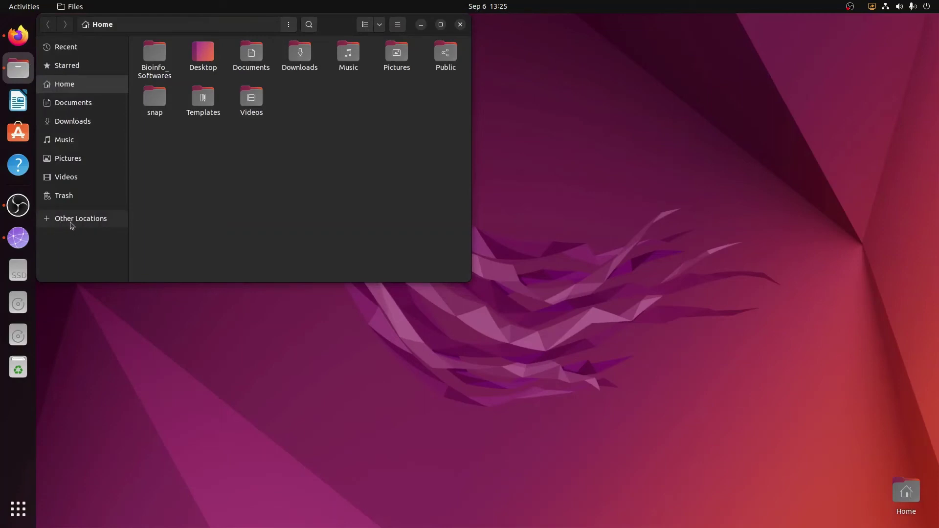
click(72, 223)
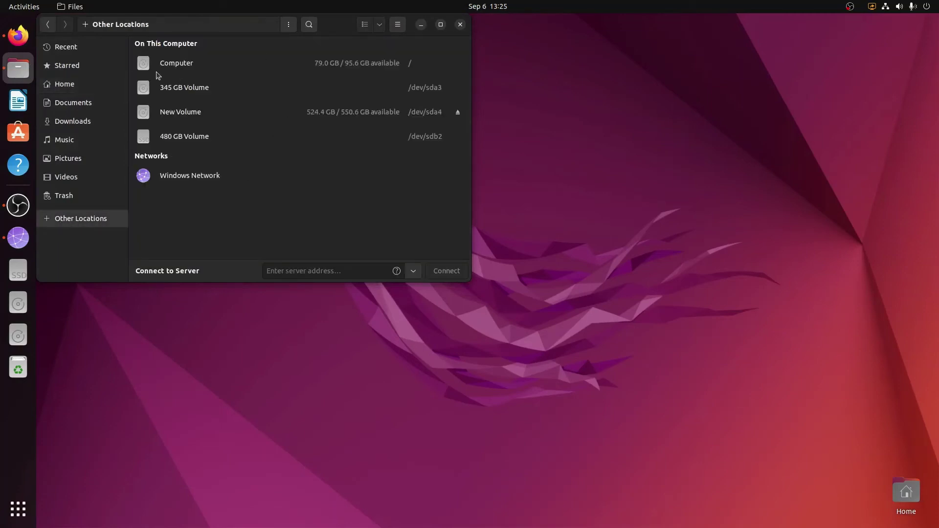
click(182, 67)
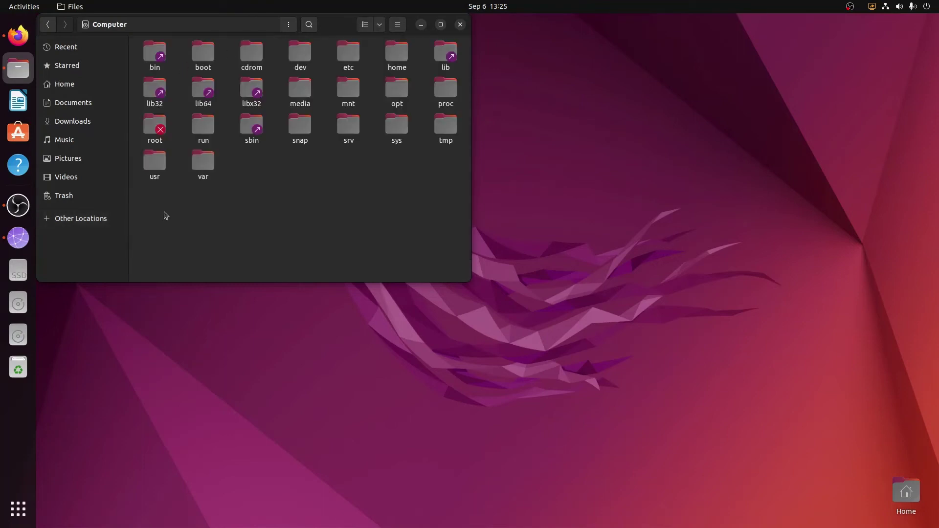
click(441, 25)
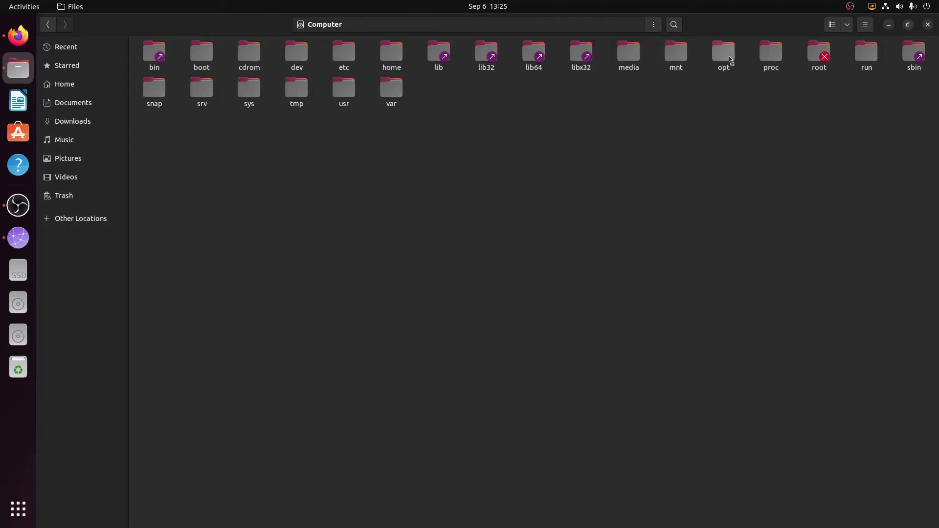
double_click(729, 59)
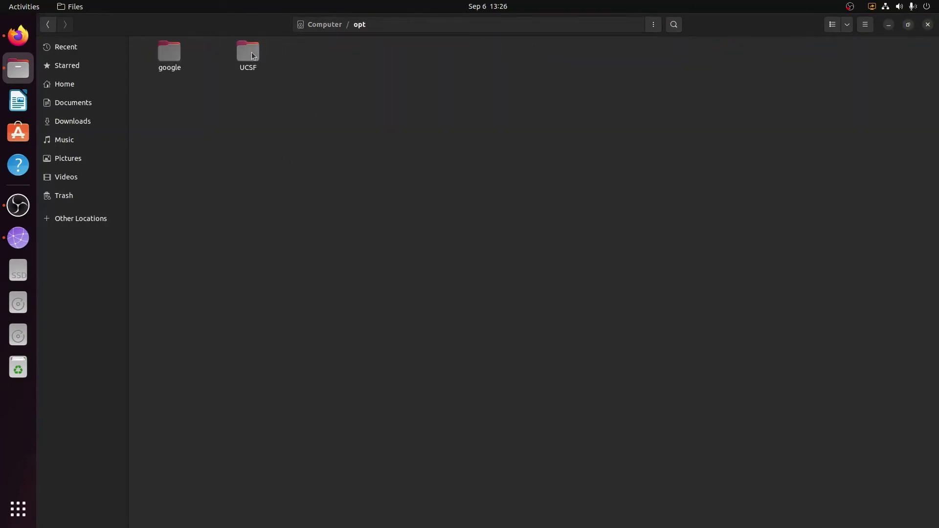
double_click(253, 56)
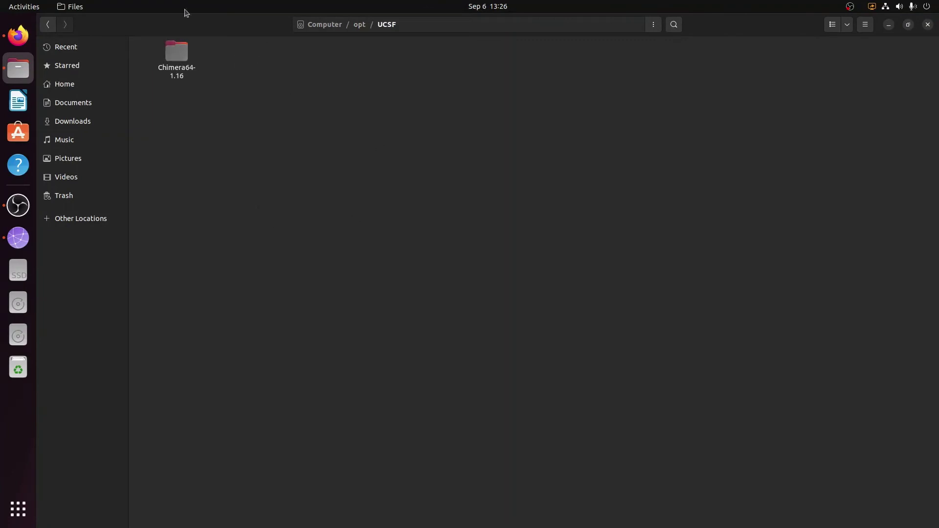
double_click(177, 57)
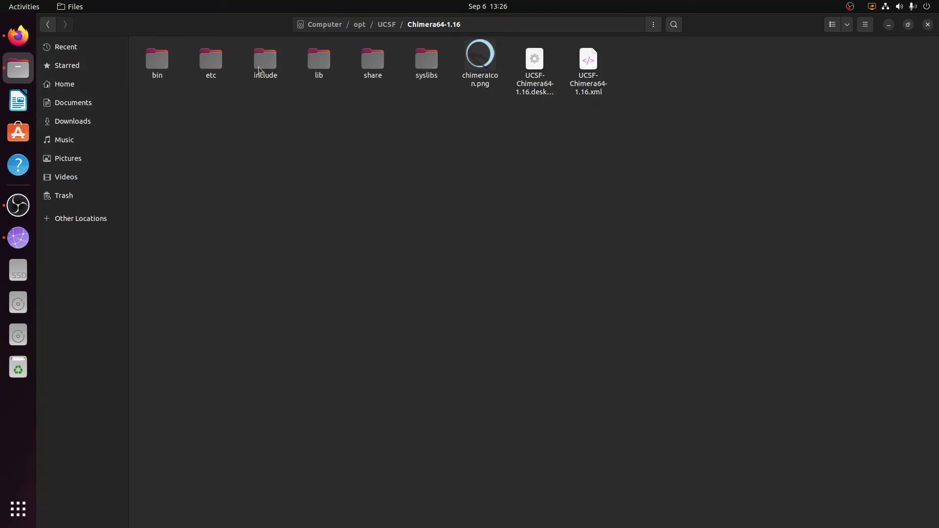
double_click(159, 67)
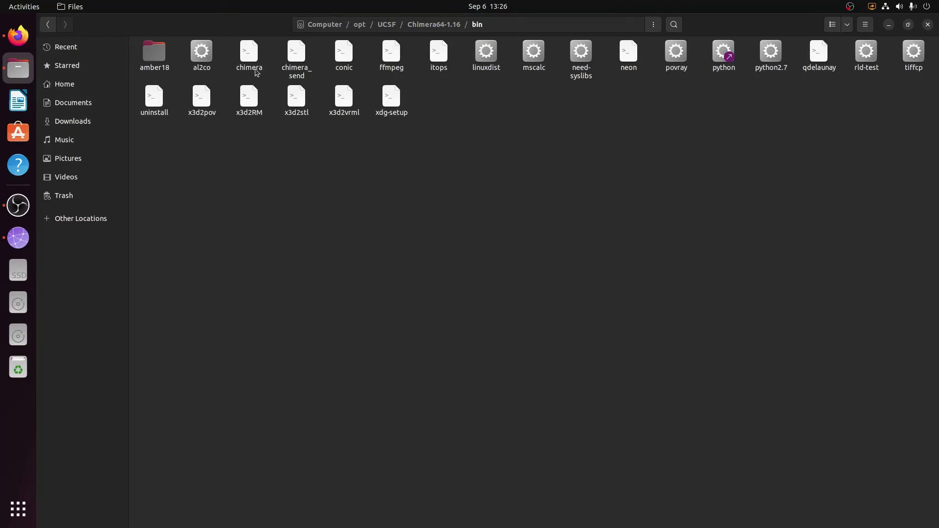
Return to the Chimera64-1.16 folder and reopen its bin folder
click(440, 25)
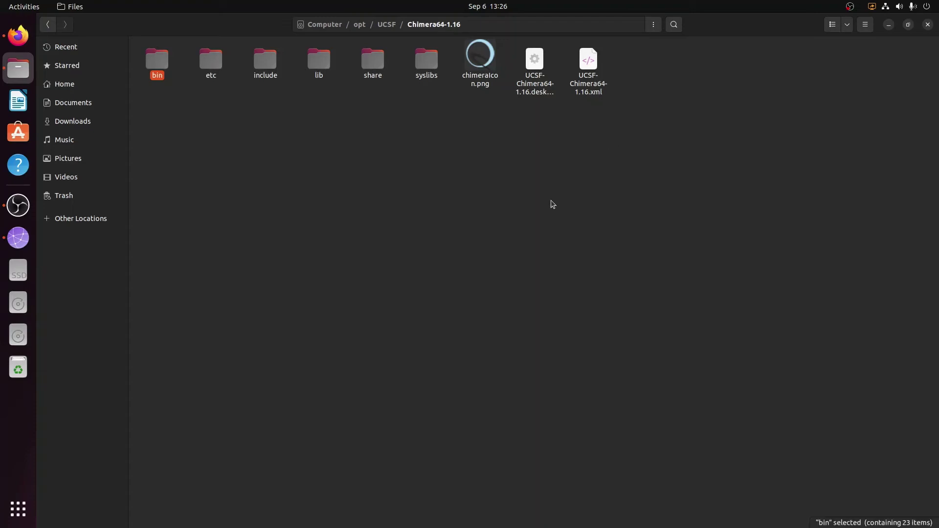
click(537, 194)
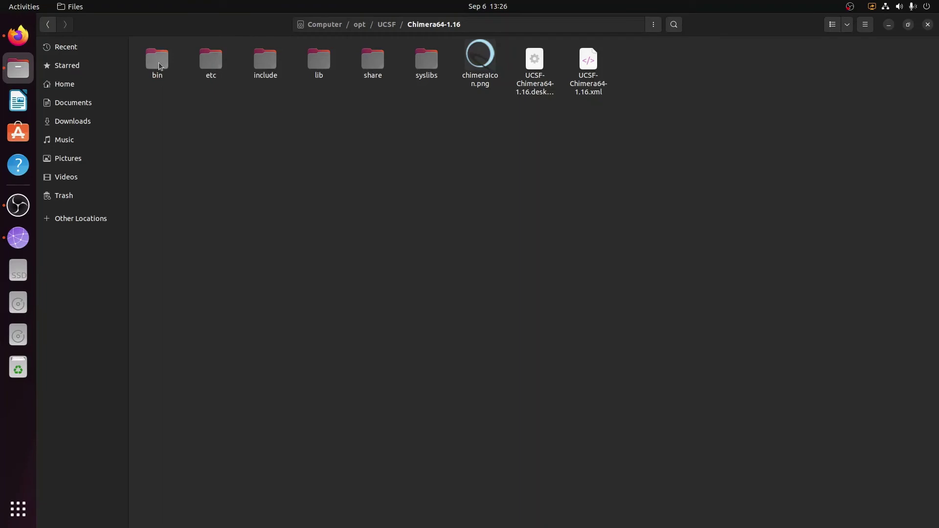
double_click(159, 60)
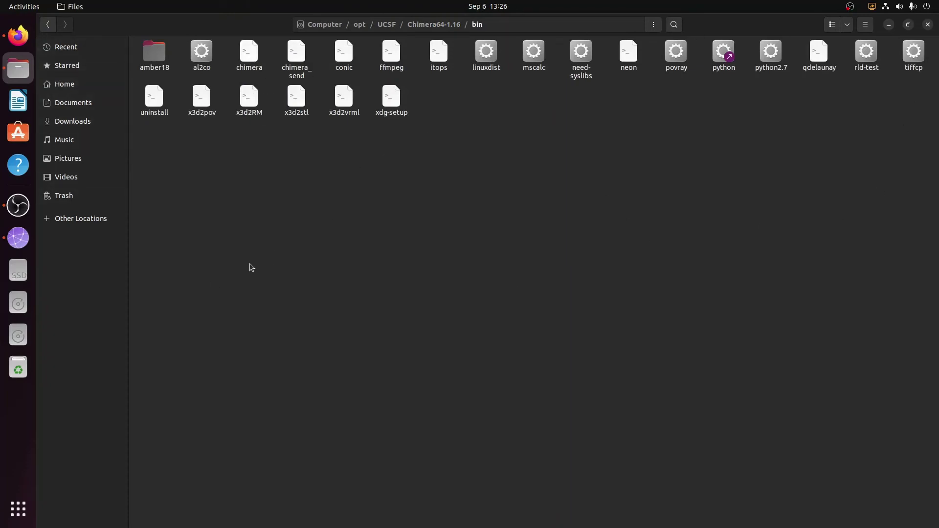
Open a terminal in the bin folder and launch Chimera with ./chimera
right_click(233, 192)
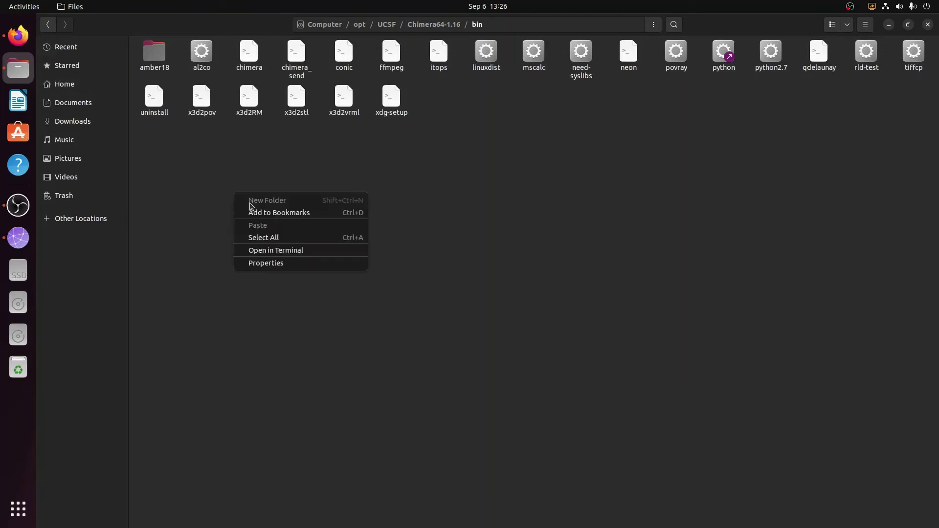
click(276, 251)
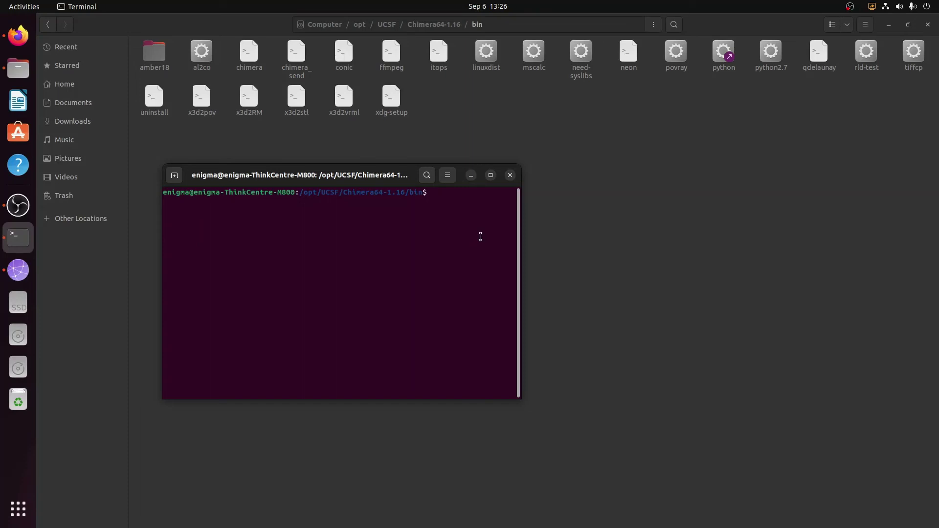
text(./chimera)
key(Return)
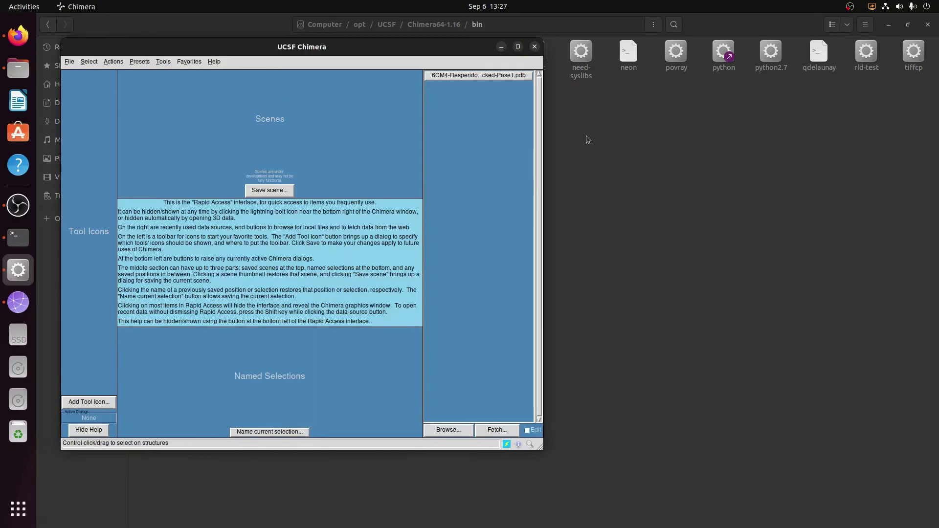
Reposition the Chimera window, and close both Chimera and the terminal
drag(484, 51, 592, 73)
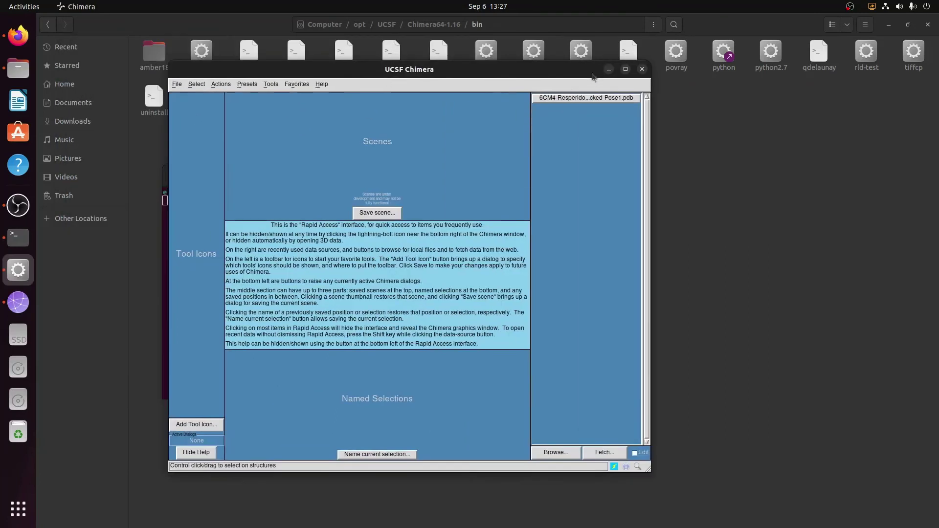
click(642, 69)
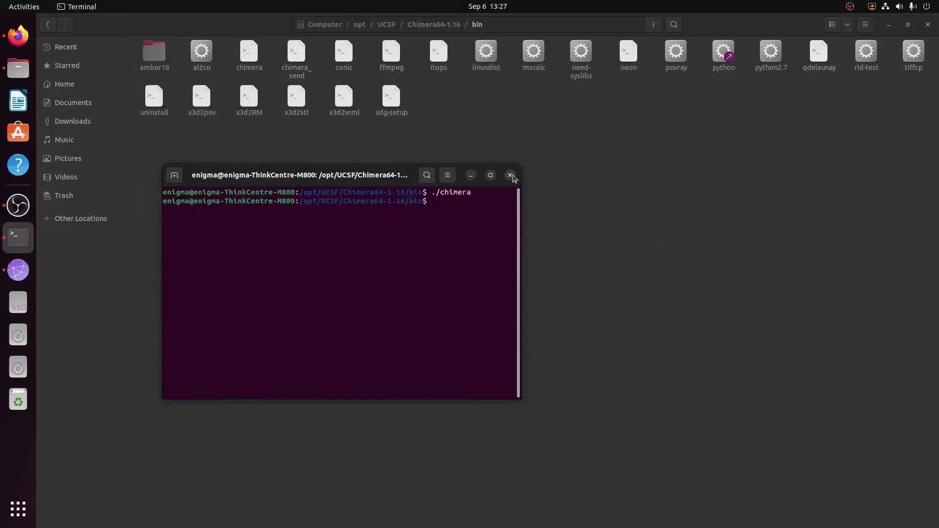
click(511, 175)
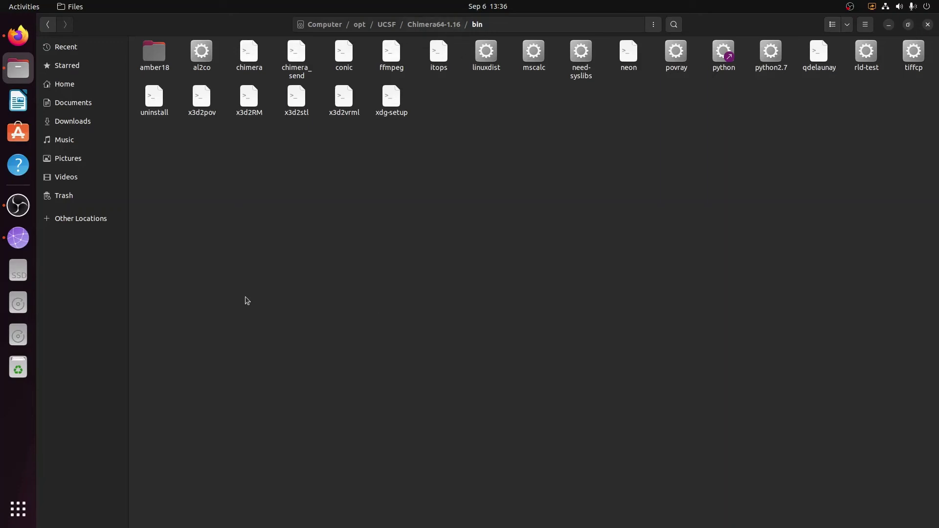
Open a terminal in the bin folder and run sudo ./uninstall, authorizing it with the account password
right_click(244, 205)
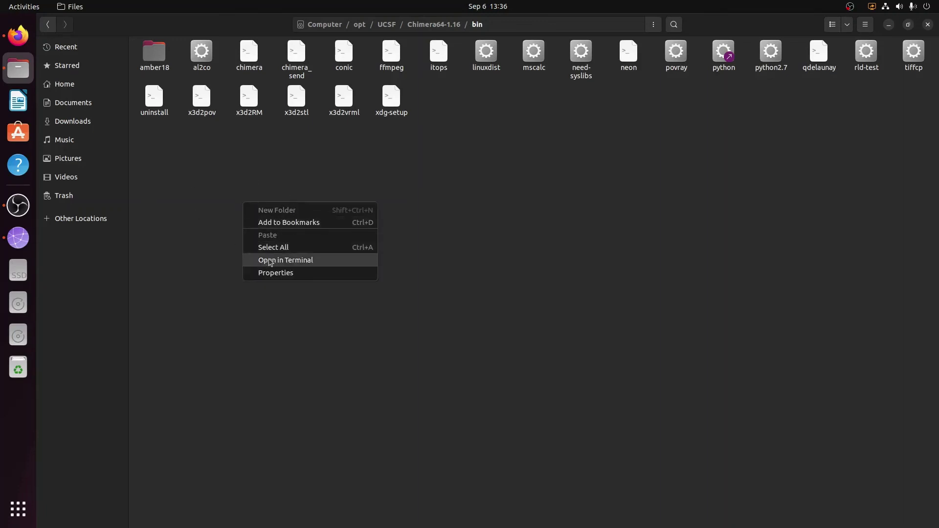
click(287, 262)
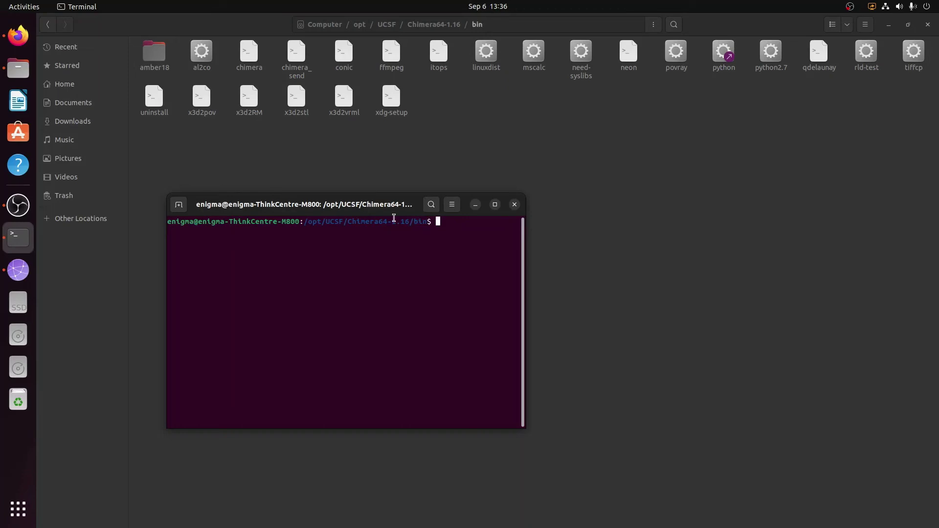
text(sudo)
text(./ininstall)
key(BackSpace)
key(BackSpace)
key(BackSpace)
key(BackSpace)
key(BackSpace)
key(BackSpace)
key(BackSpace)
key(BackSpace)
key(BackSpace)
text(un)
key(Tab)
key(Return)
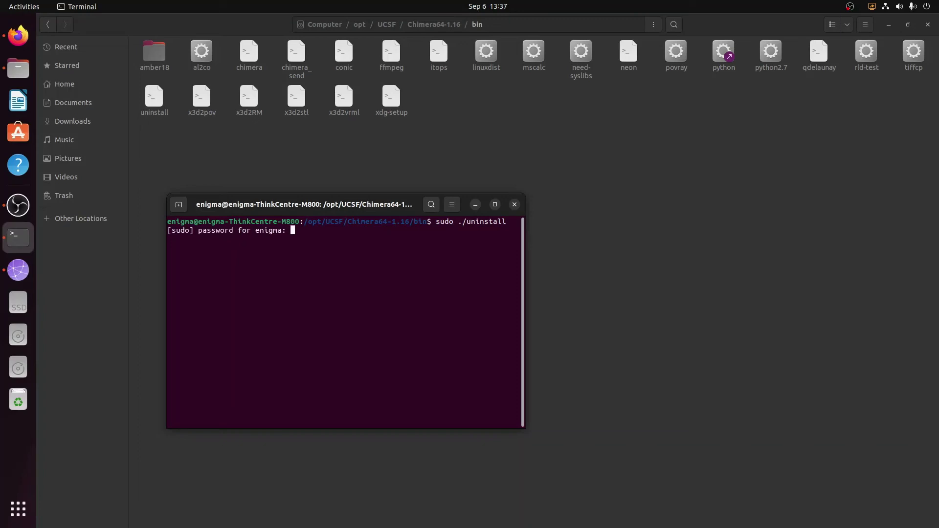
key(Return)
Restore the file manager to a smaller window beside the terminal, and check the UCSF folder in opt for leftover files
click(909, 26)
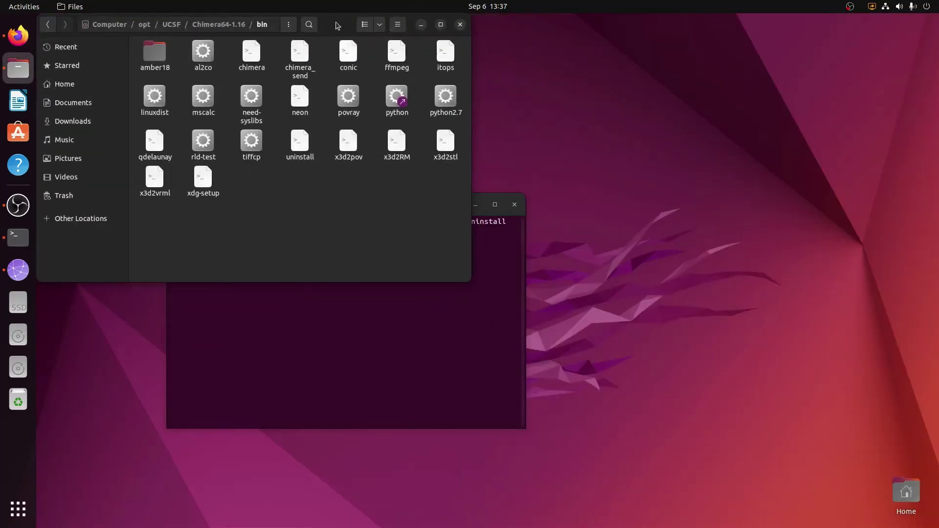
drag(336, 22, 787, 32)
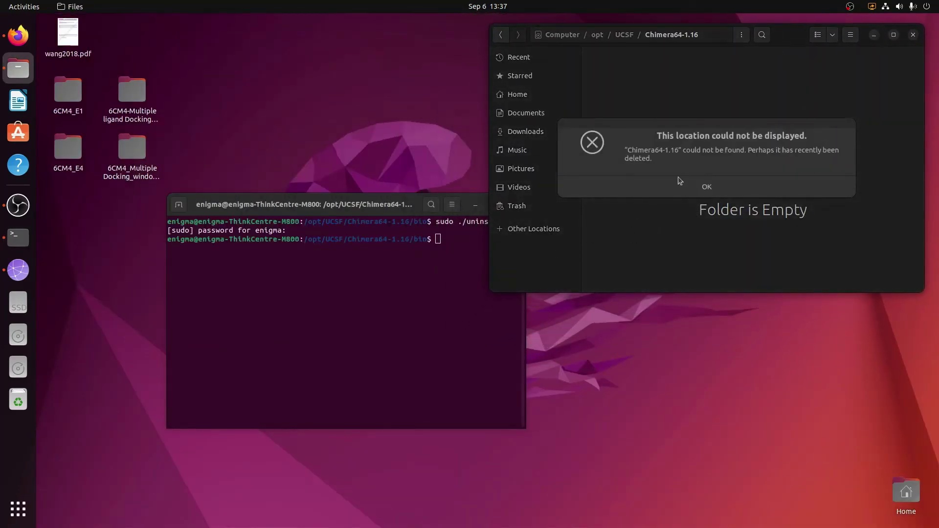
click(706, 188)
click(599, 38)
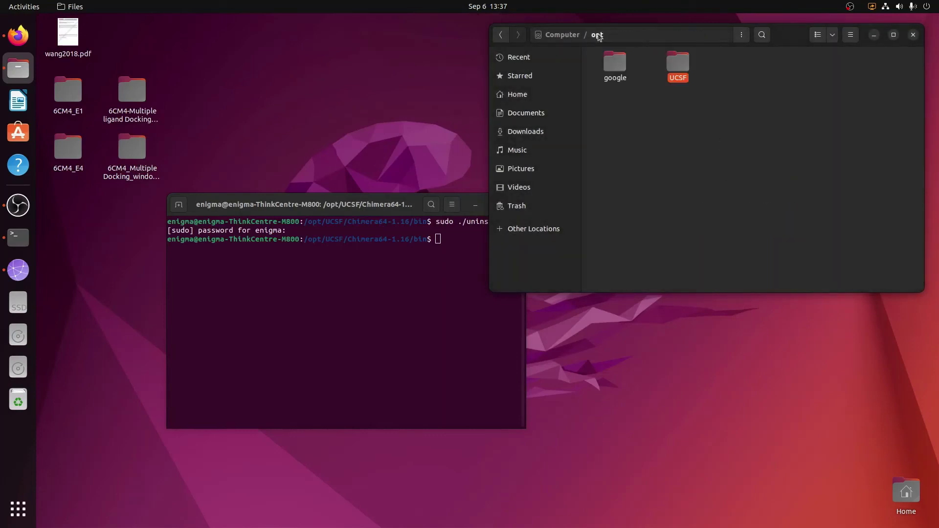
click(732, 194)
double_click(680, 68)
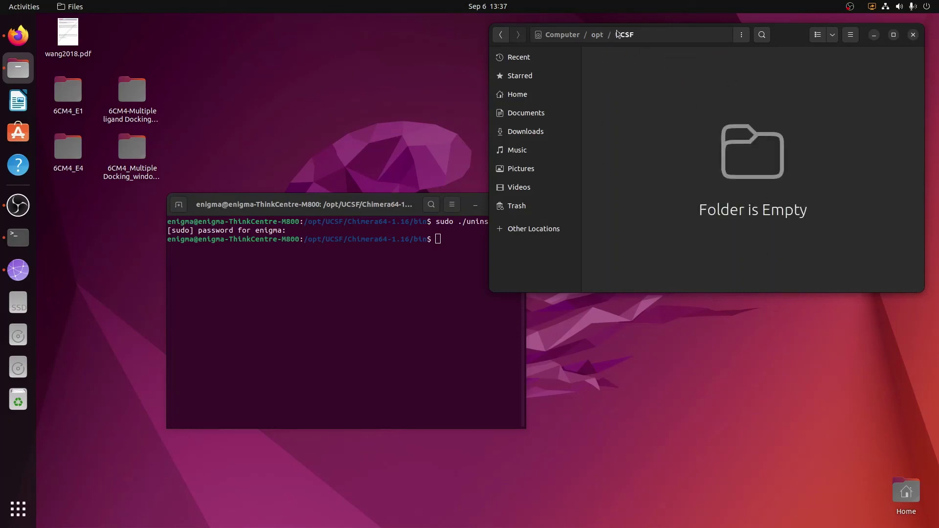
click(597, 38)
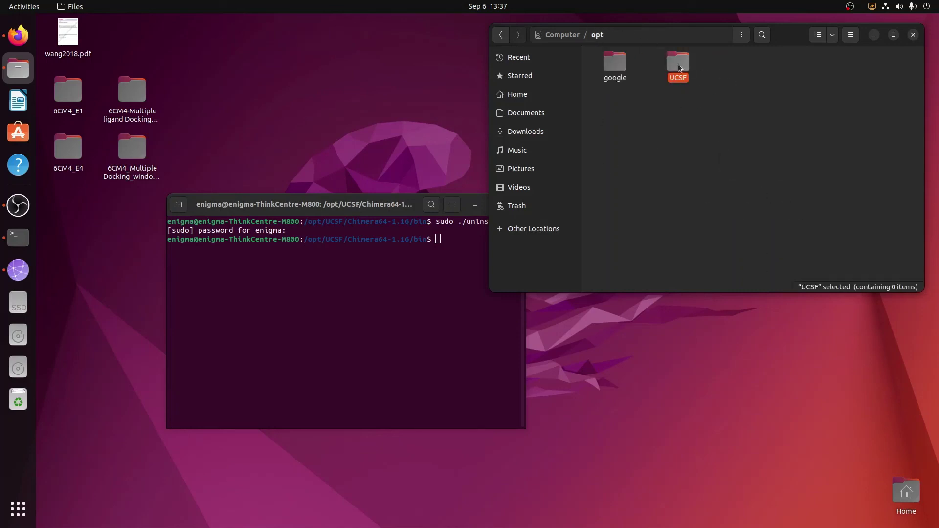
Move the terminal aside, look through the installed applications for Chimera, and return to the desktop
drag(387, 213, 321, 187)
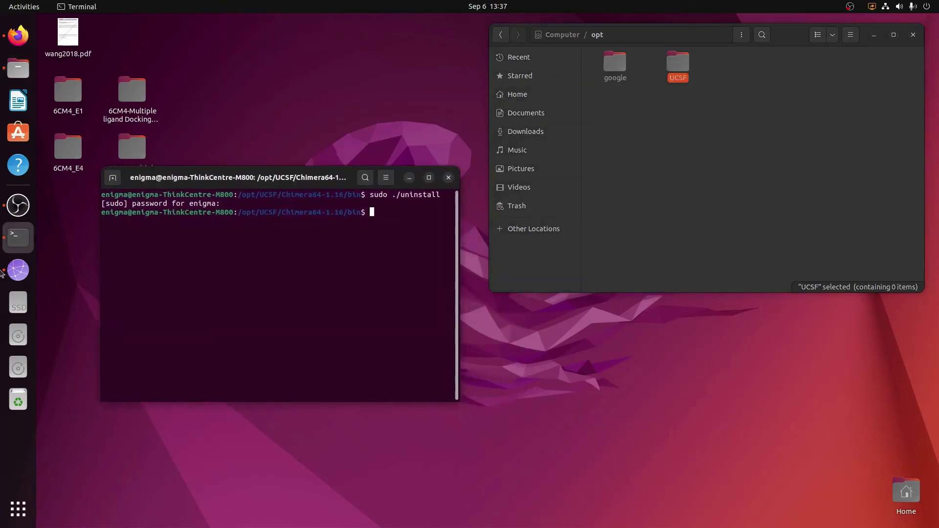
click(19, 511)
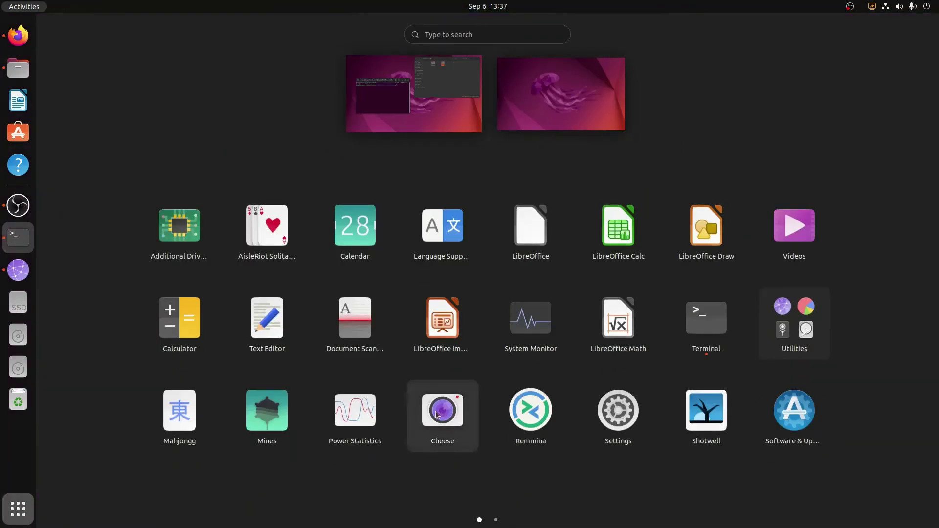
scroll(553, 362, down, 1)
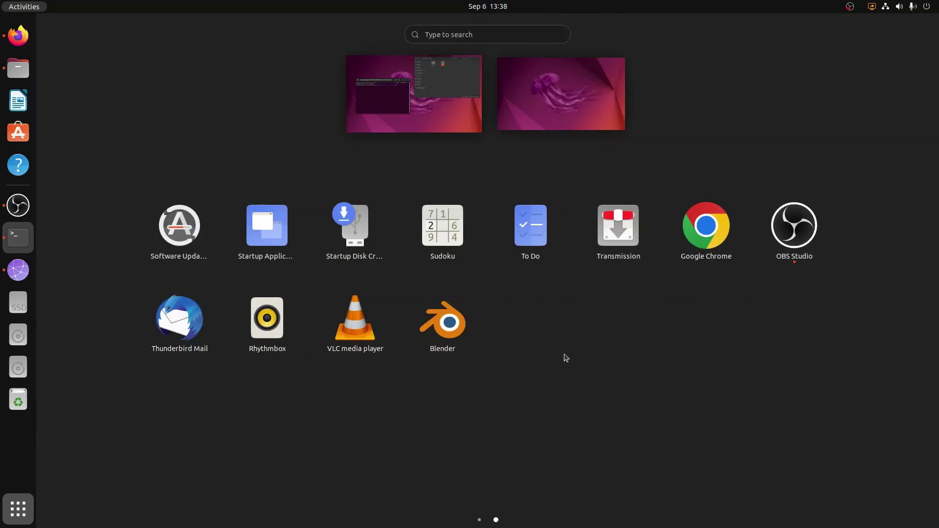
click(402, 119)
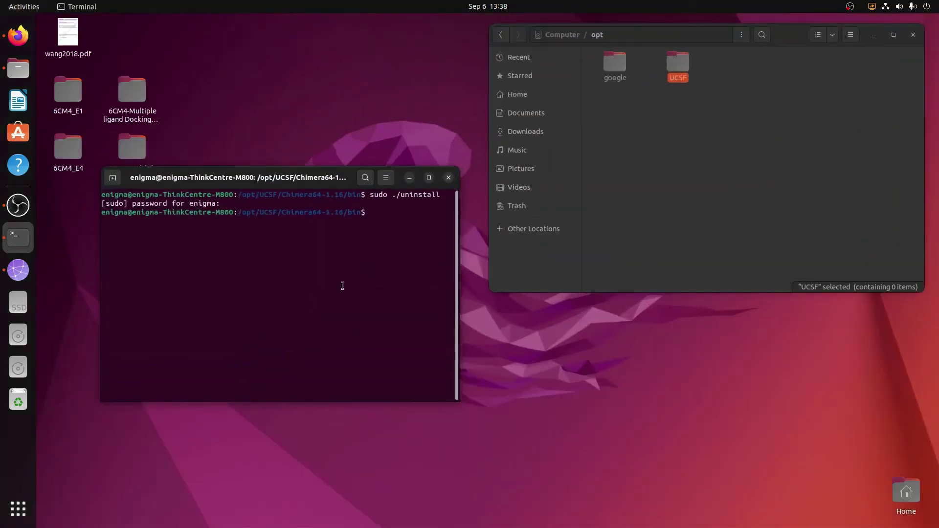
Bring the file manager forward, recheck the contents of the UCSF folder, and look for a delete option on it in opt
click(788, 36)
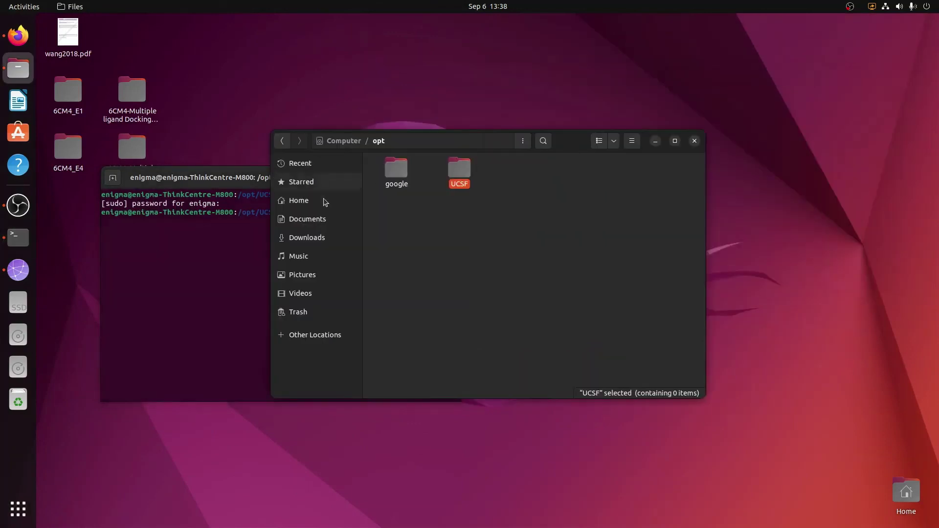
click(479, 235)
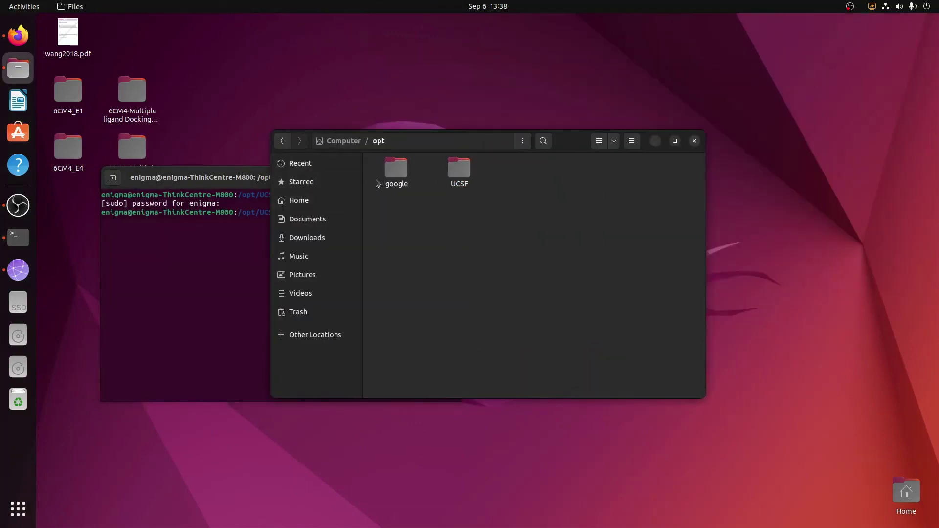
double_click(462, 172)
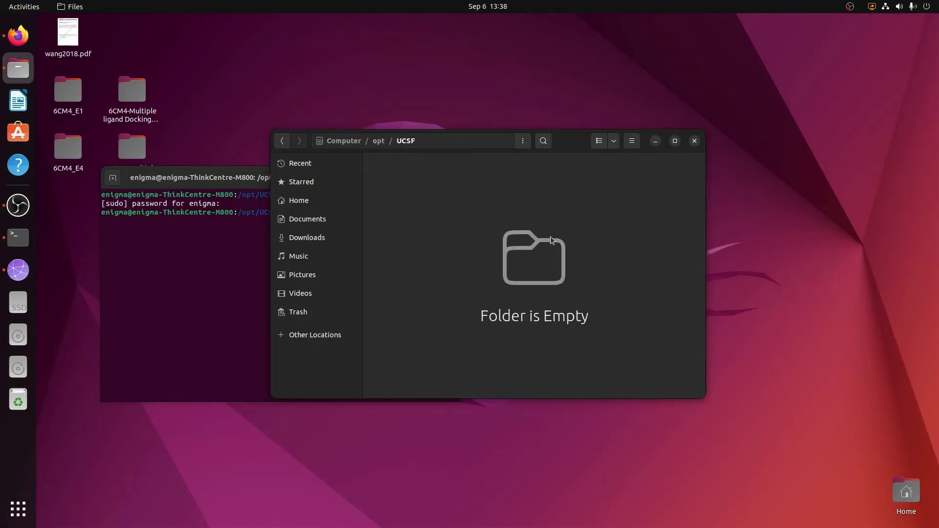
click(282, 141)
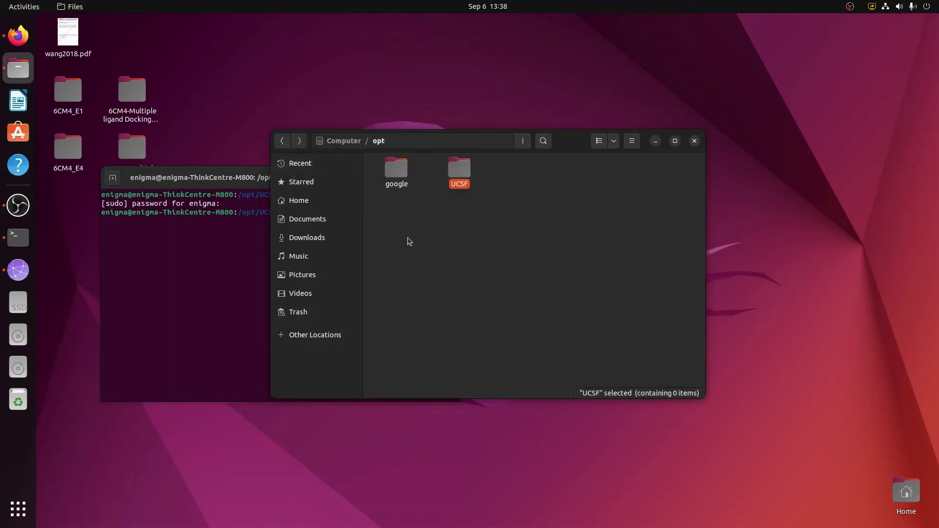
right_click(462, 174)
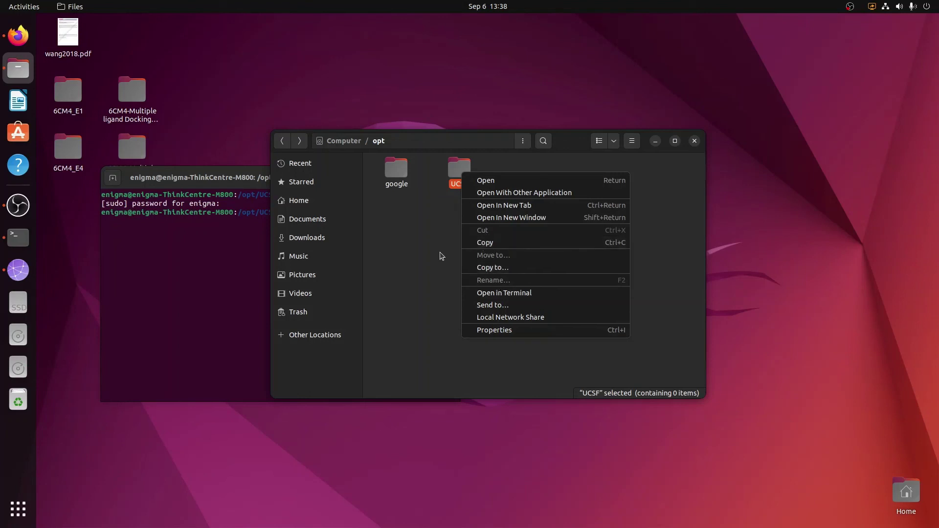
click(412, 182)
Close the uninstall terminal, and open a new terminal in the opt folder, placed over the lower part of the file manager
click(196, 180)
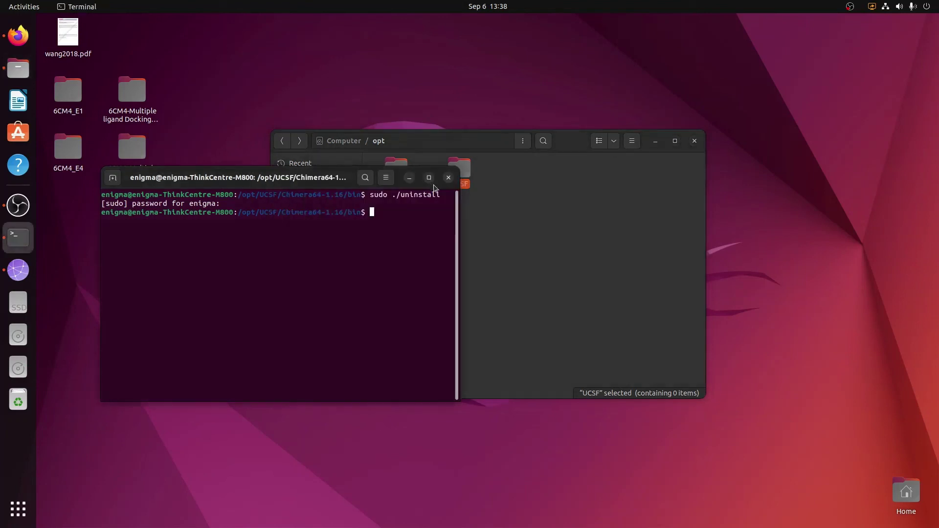
click(448, 178)
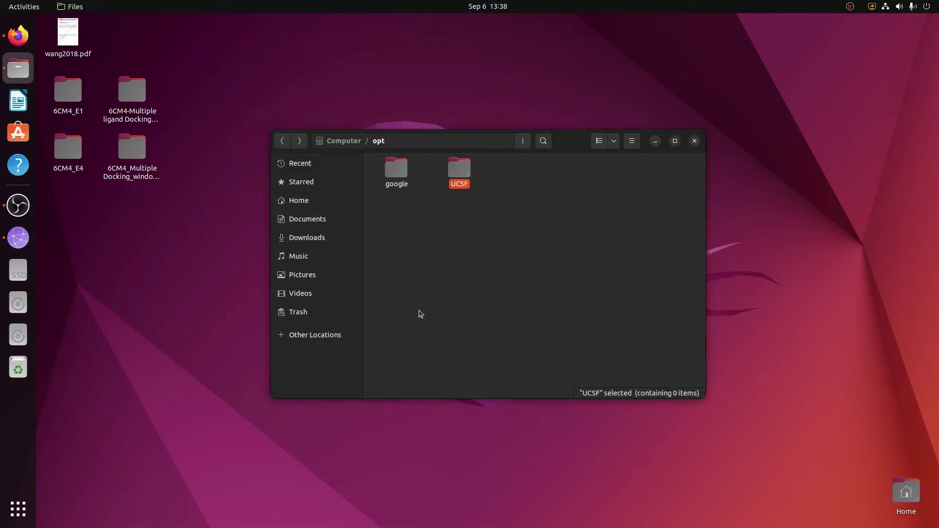
click(430, 277)
right_click(429, 277)
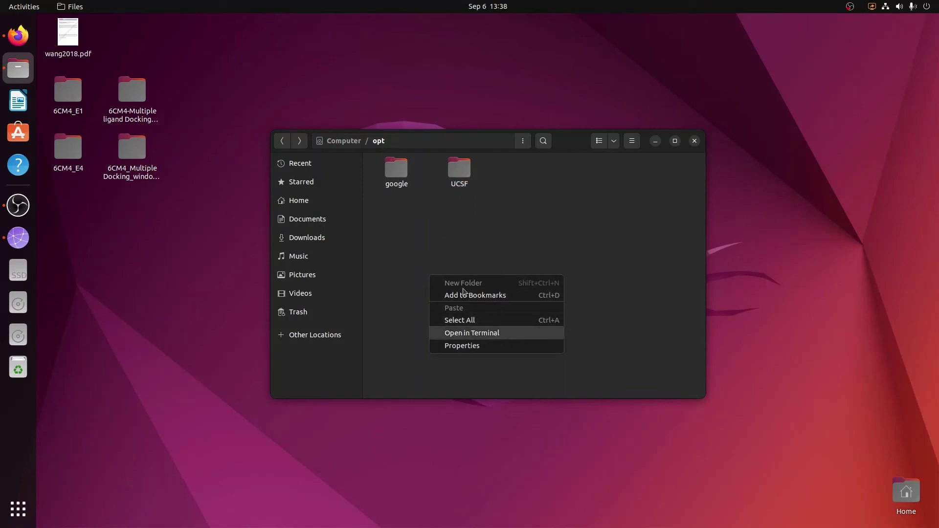
click(462, 253)
right_click(461, 254)
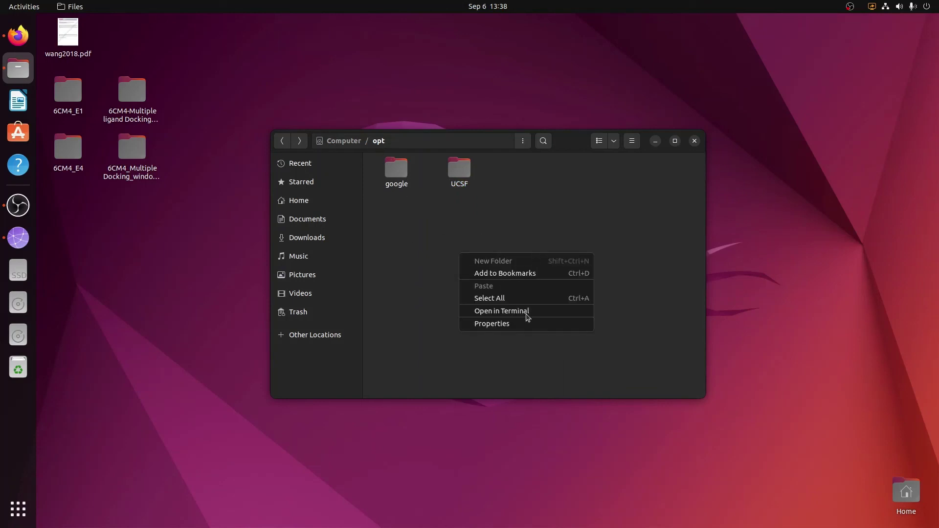
click(495, 313)
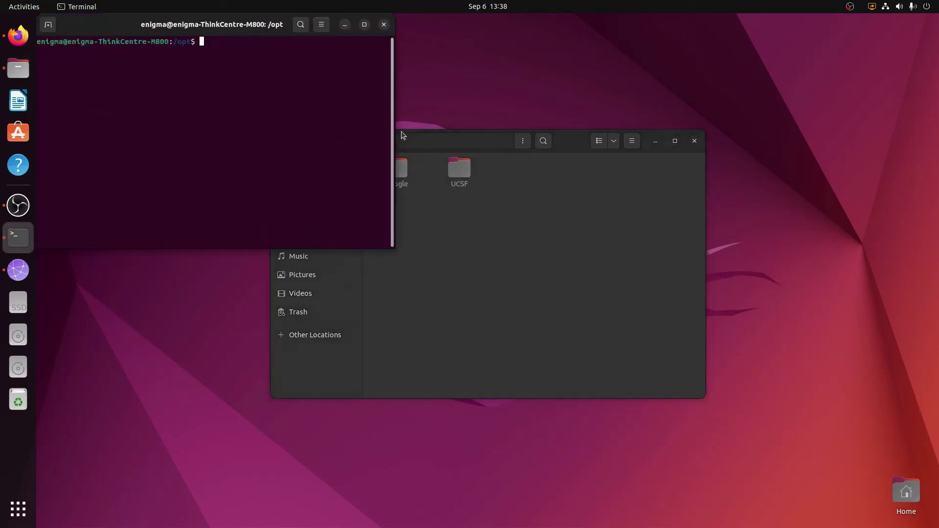
drag(228, 29, 490, 258)
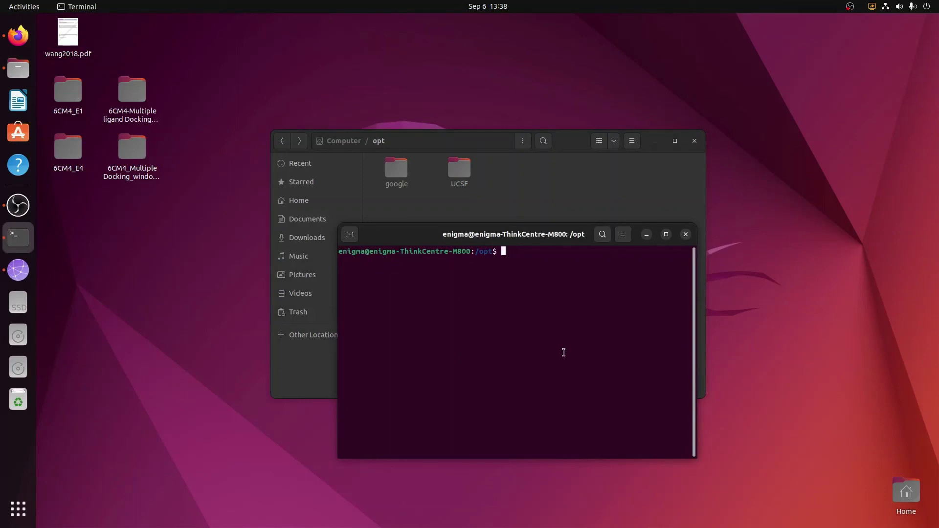
Delete the UCSF folder with sudo rm -rf UCSF/, authorizing it with the account password
text(sudo)
text(rm -rf UC)
key(Tab)
key(Return)
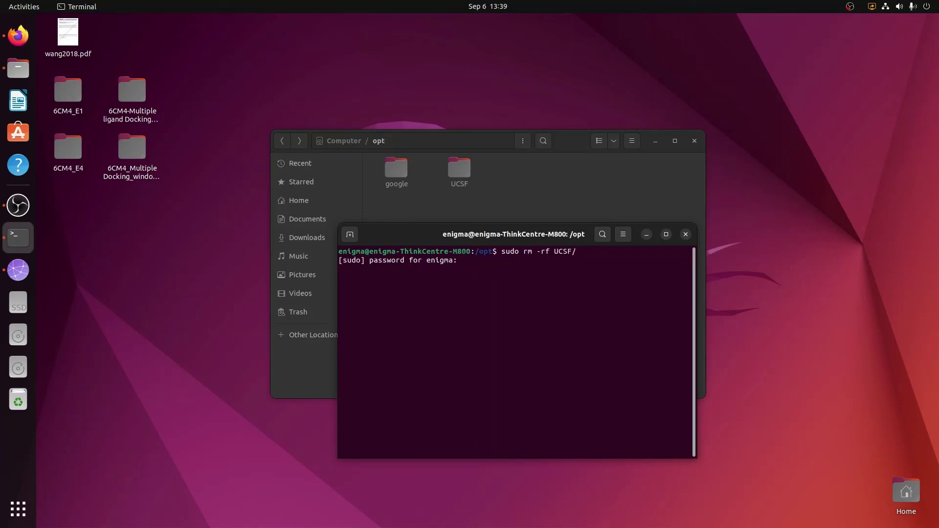
key(Return)
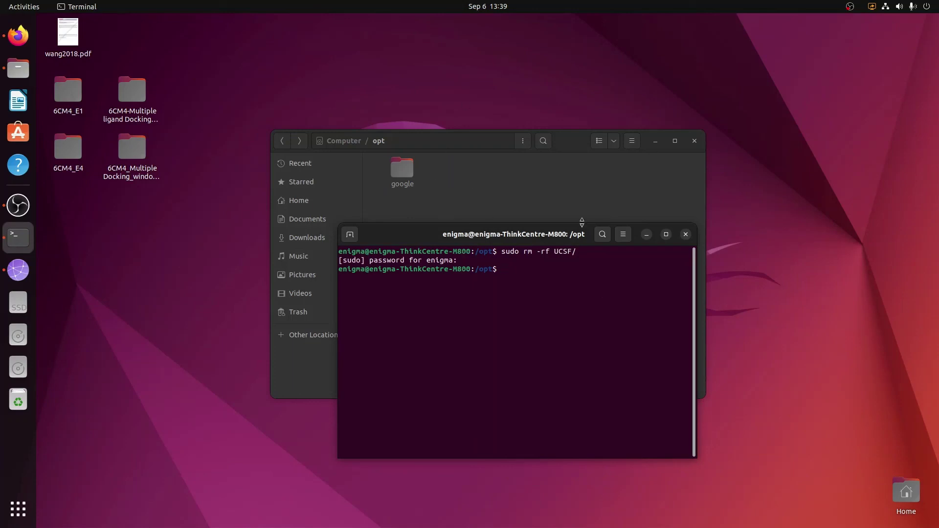
Close the terminal and the file manager window showing the opt folder
click(687, 237)
drag(576, 145, 539, 172)
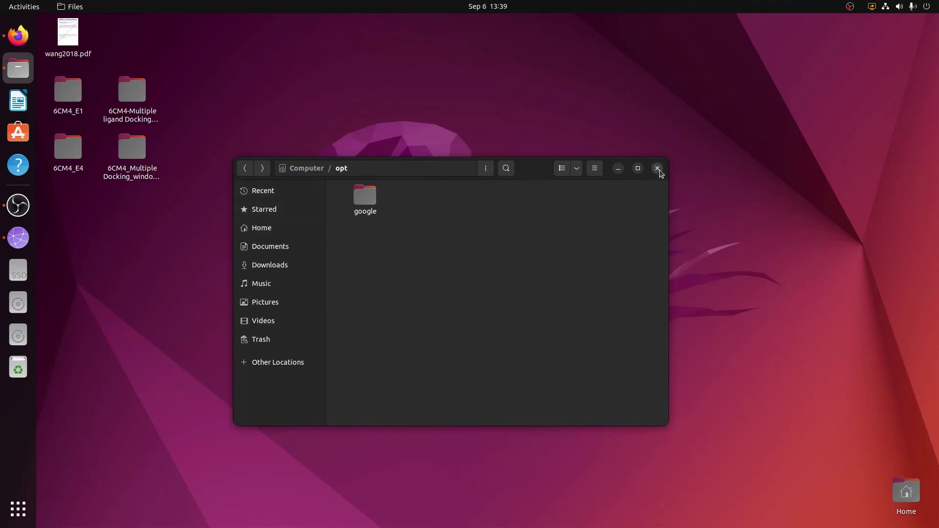
click(657, 168)
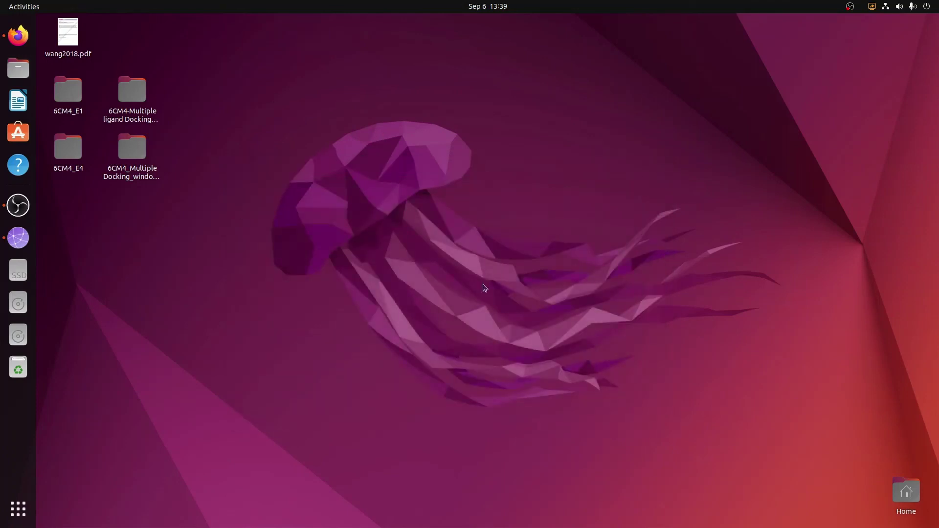